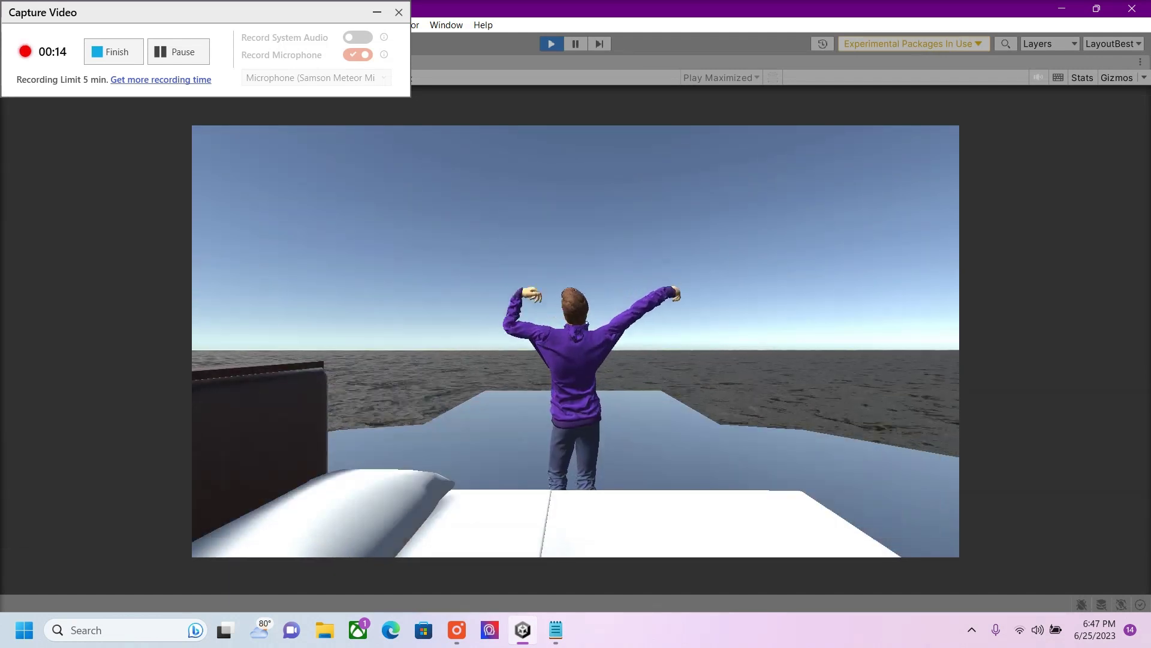
- Walk the character forward along the platform past the train during Play mode
key(w)
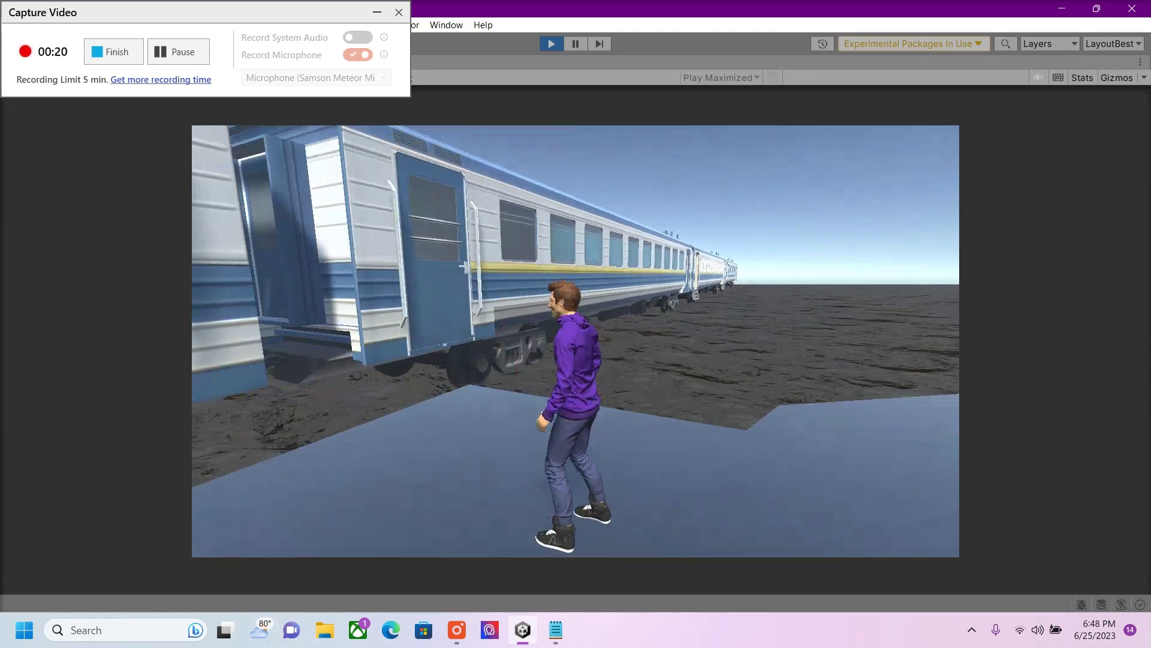
key(w)
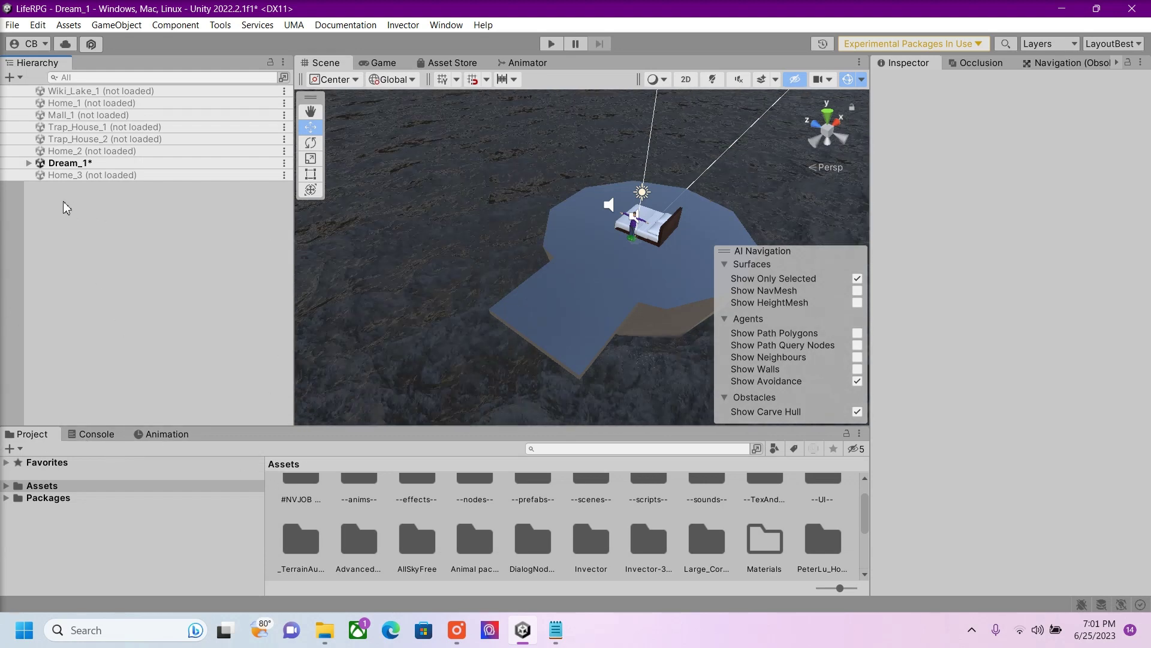
- Add a new Cube to the Dream_1 scene from the Hierarchy's 3D Object menu
click(28, 163)
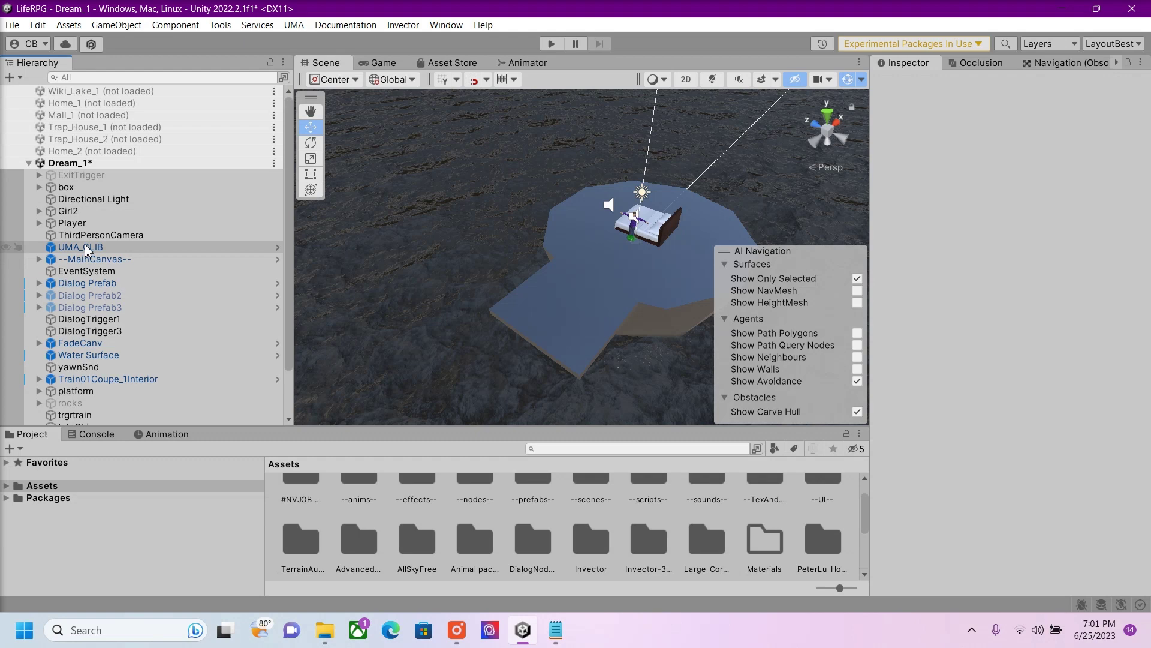
scroll(88, 249, down, 2)
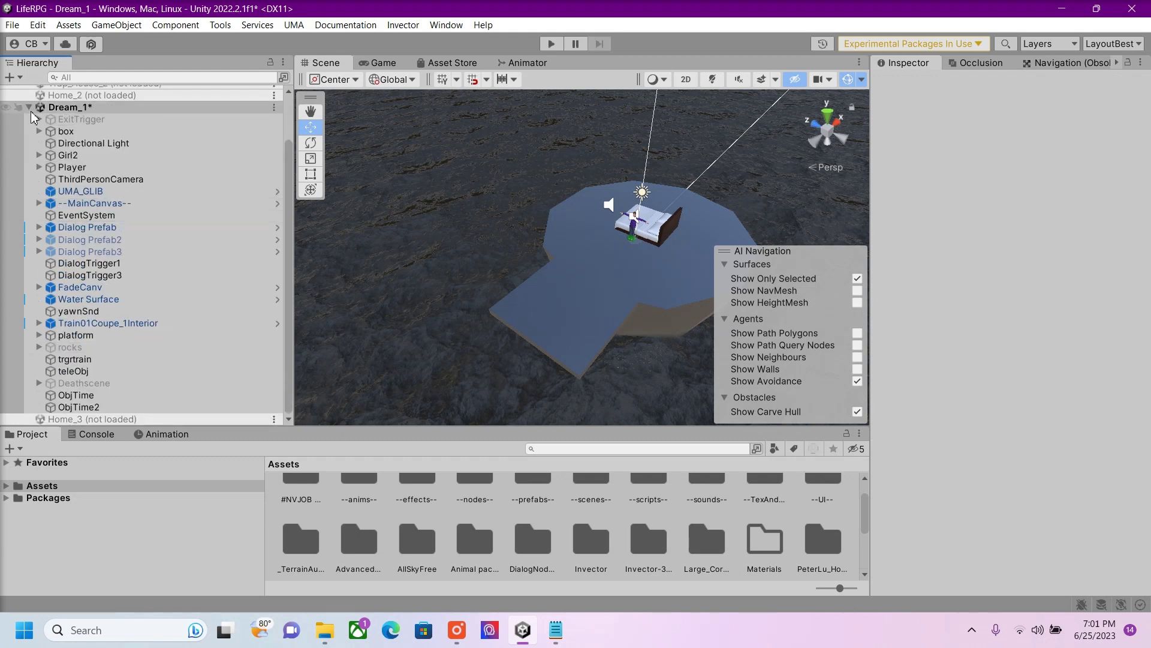
click(29, 108)
right_click(63, 235)
mouse_move(108, 415)
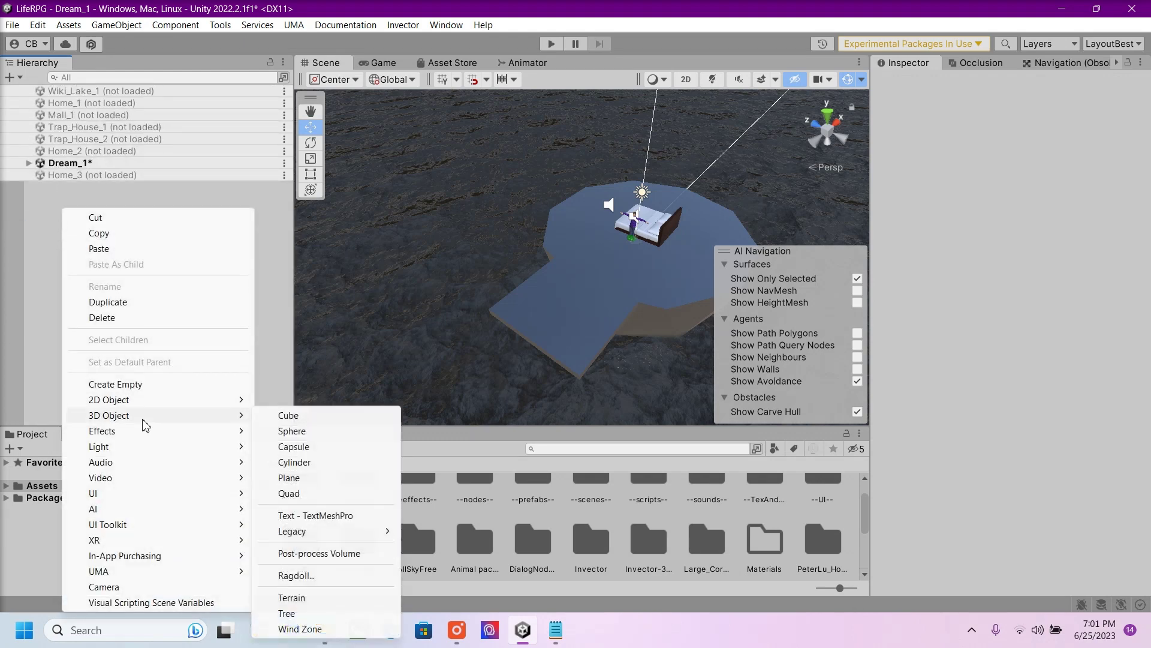
click(289, 415)
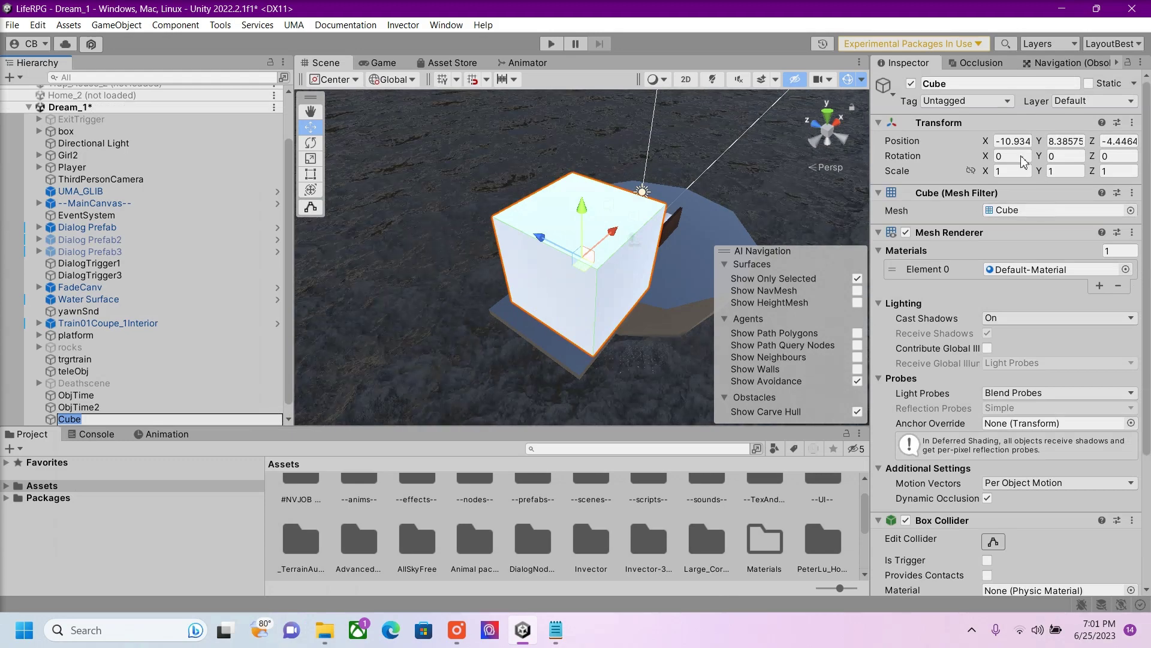
- Zero the Cube's position, drag it off the platform to X -10.5 and frame it in view
click(1012, 140)
text(0)
key(Tab)
text(0)
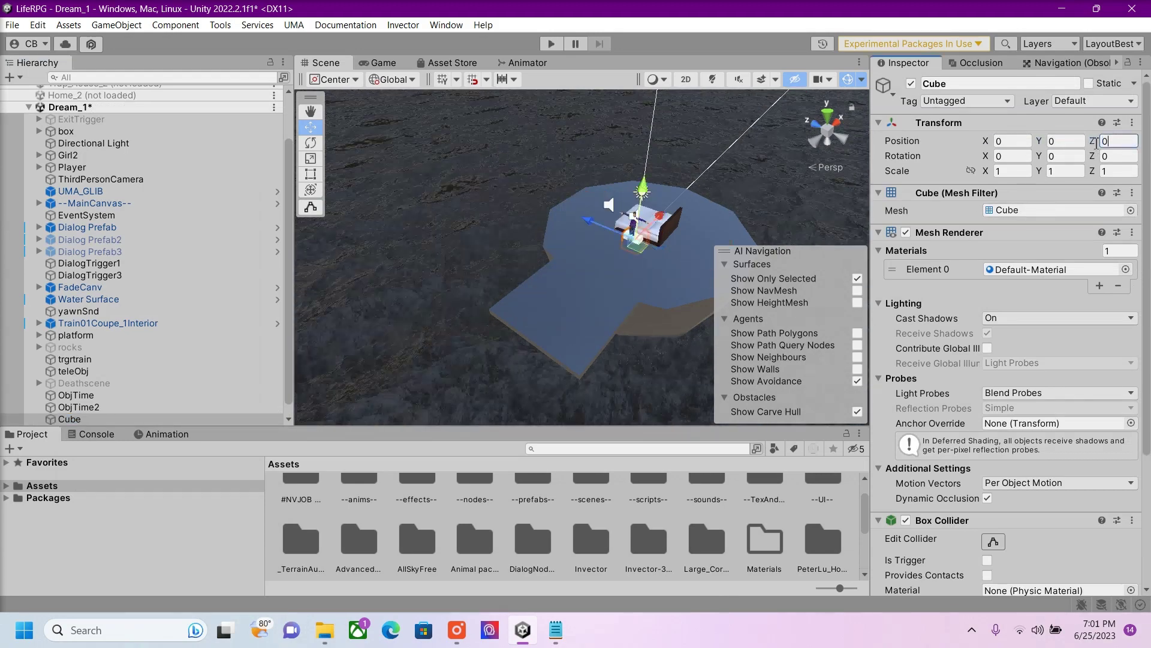
key(Tab)
text(0)
drag(637, 228, 490, 371)
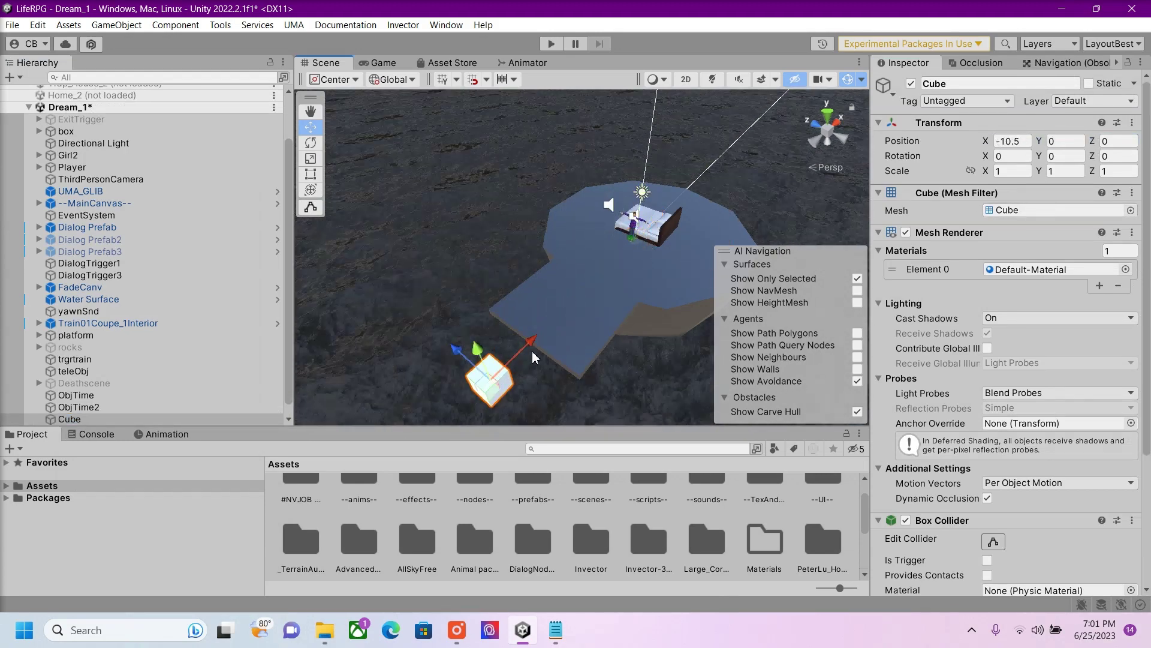
key(f)
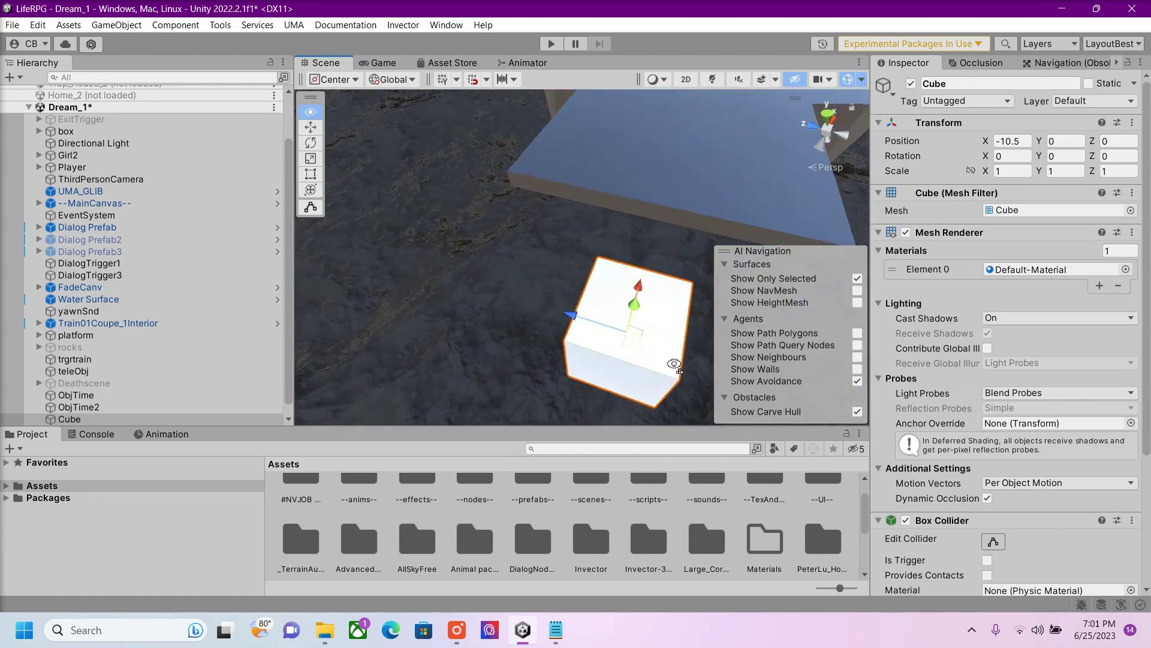
- Create an animation clip for the Cube named cubetest, replacing the existing file
click(169, 435)
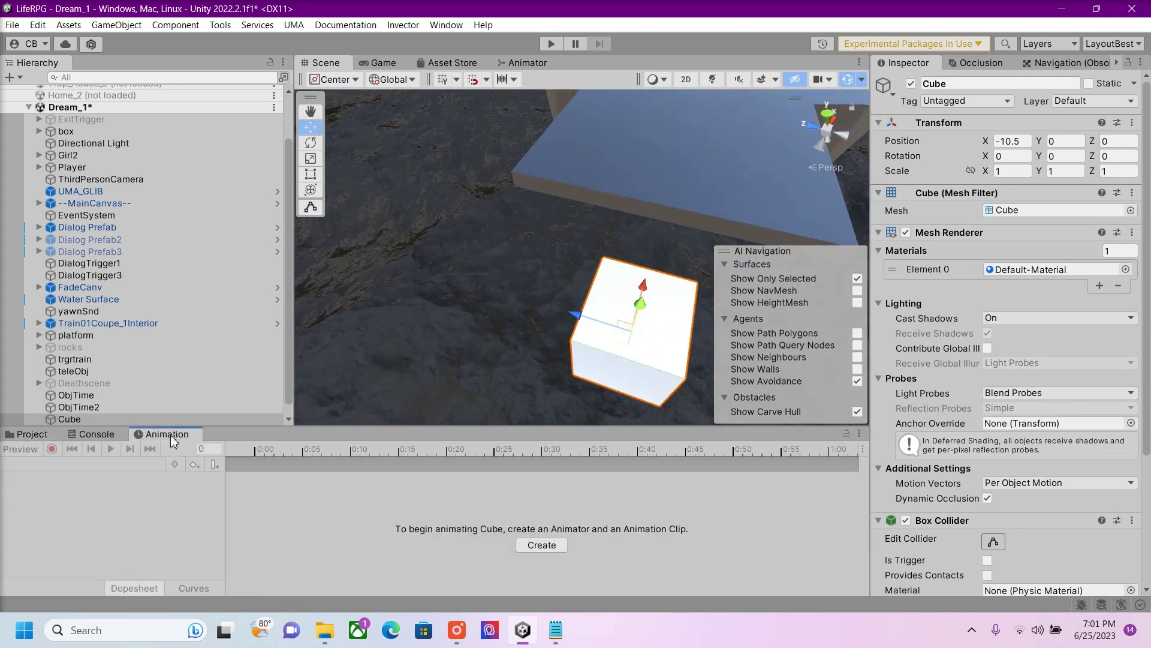
click(859, 434)
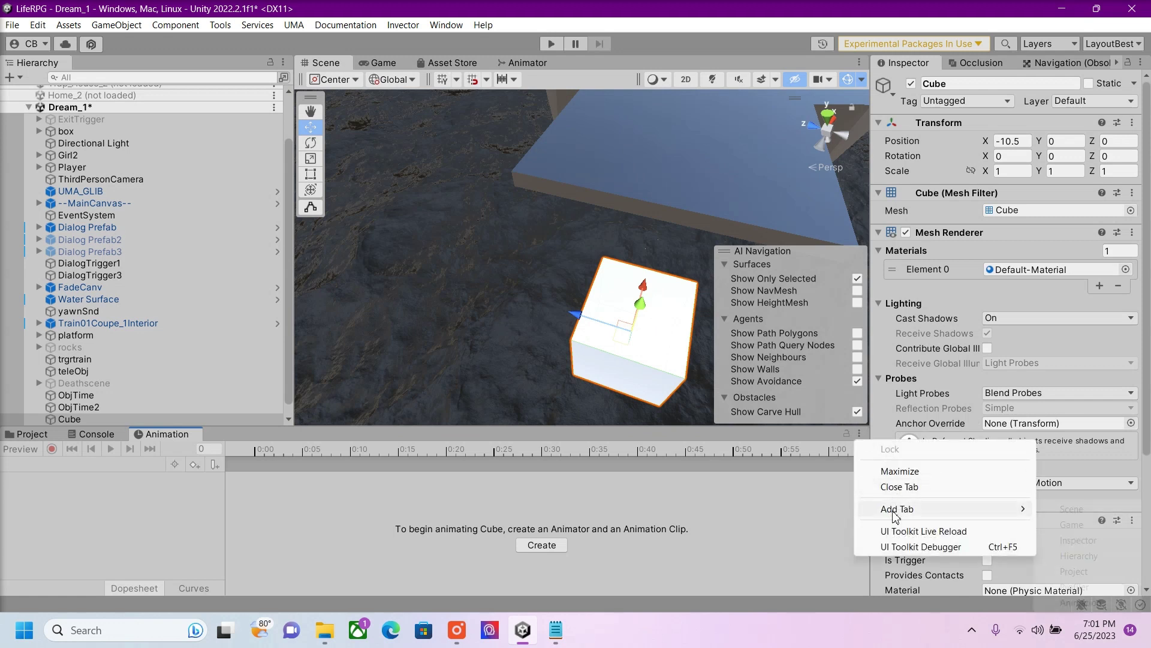
mouse_move(898, 510)
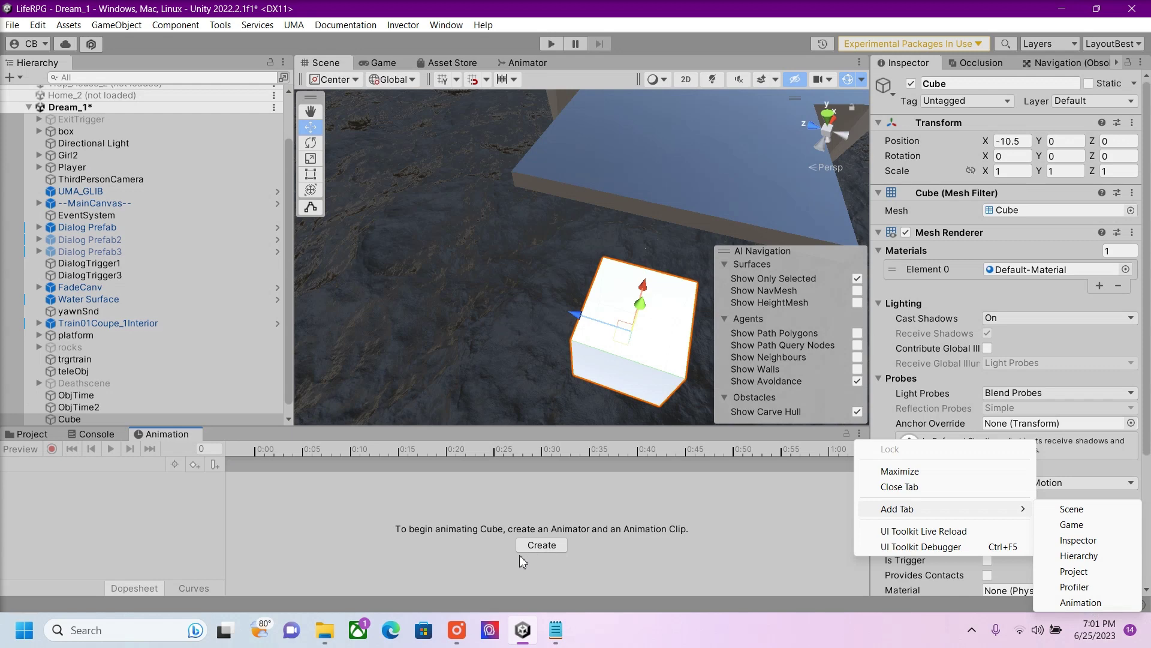
click(543, 546)
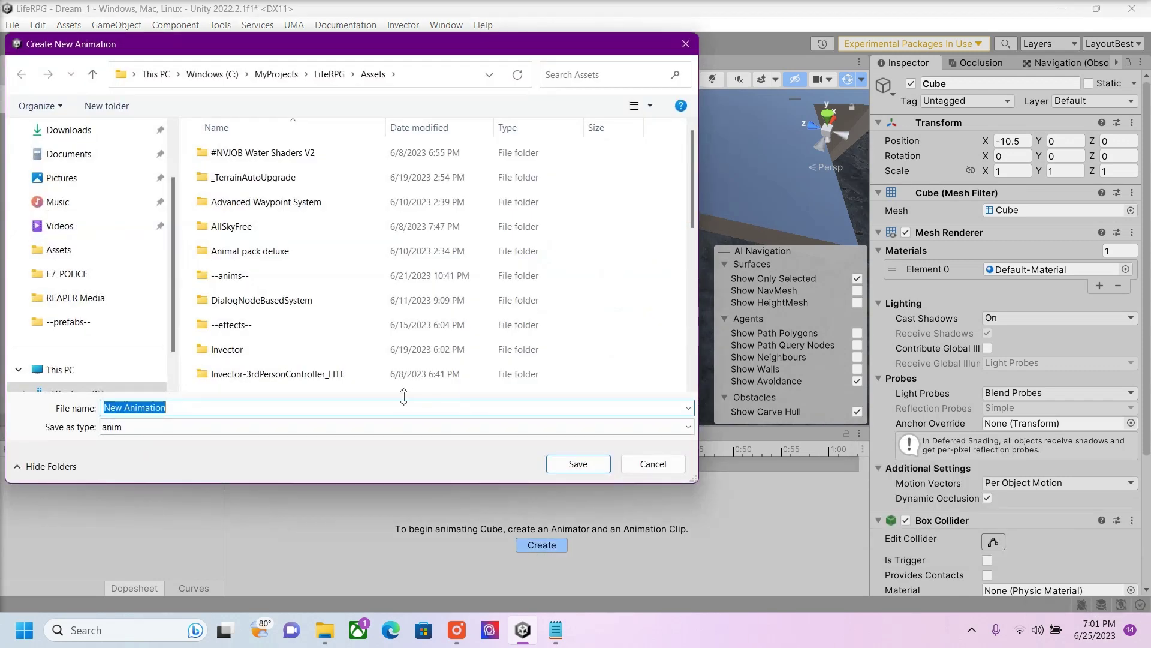
text(cubetest)
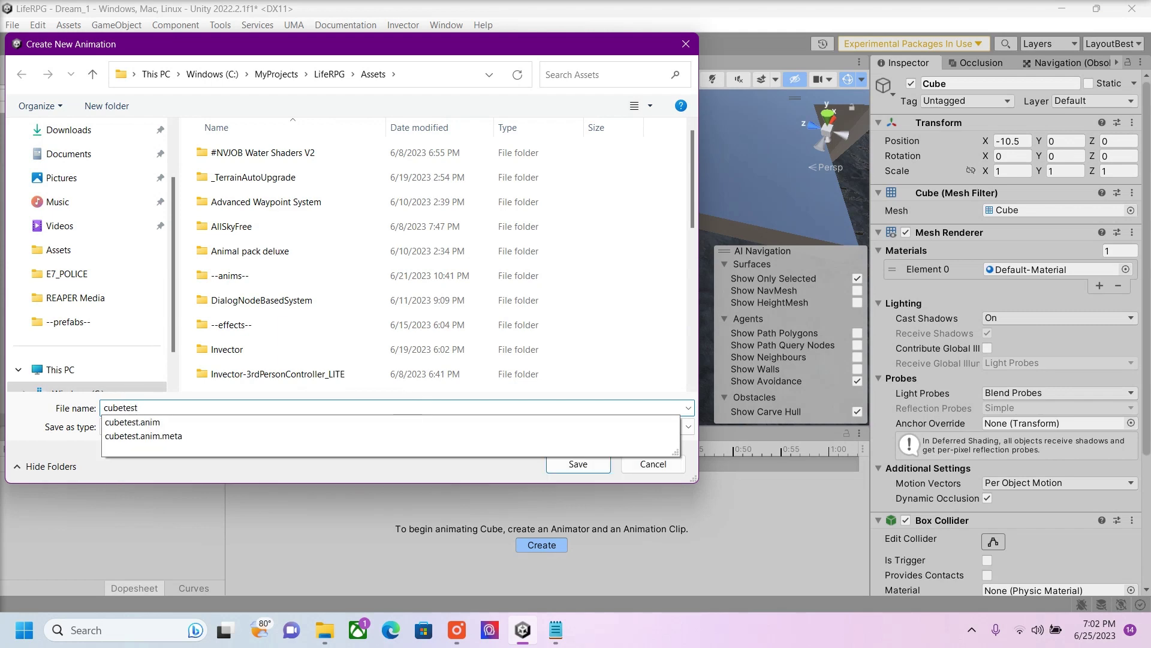
key(Return)
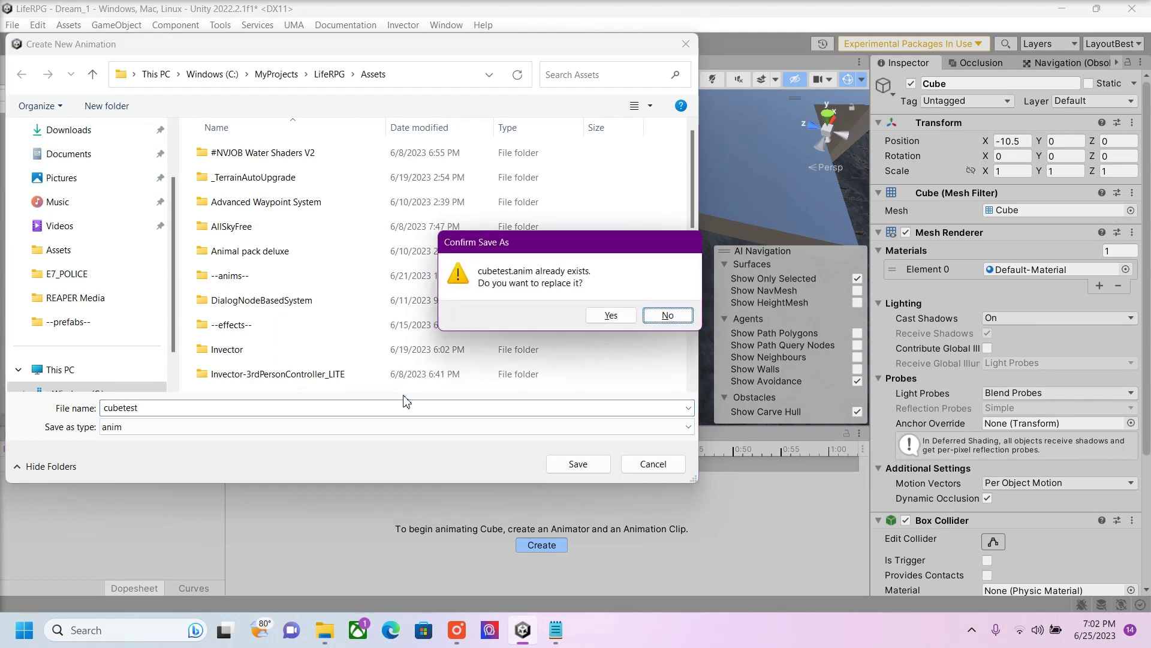
click(605, 317)
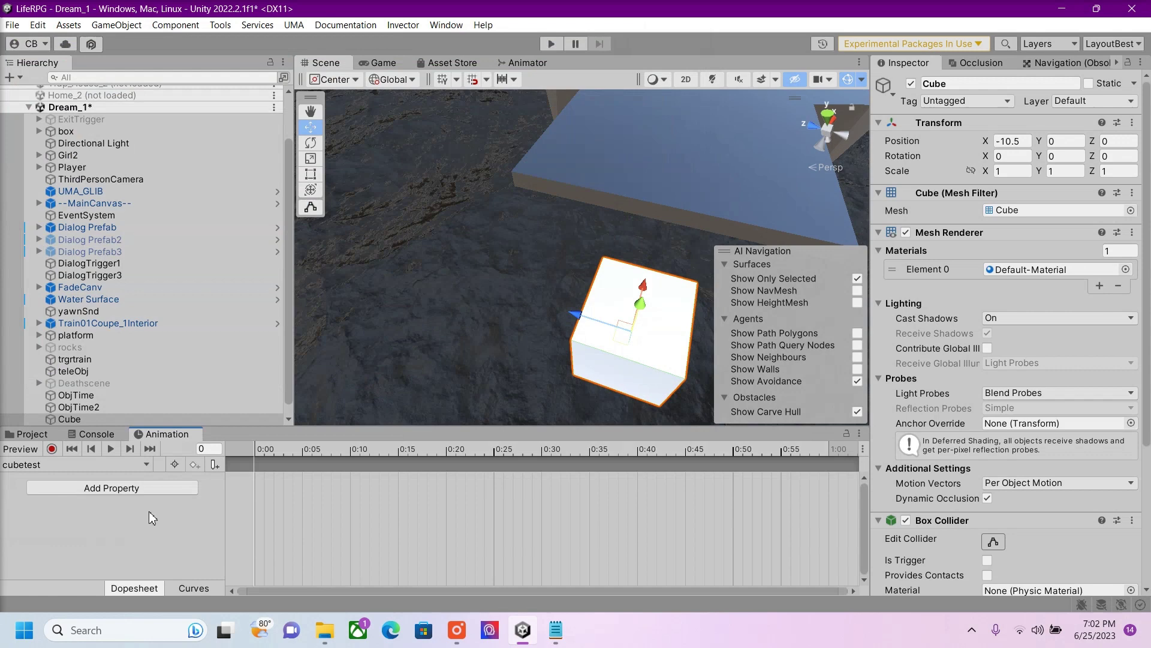
- Record the Cube's position, keying Z -5 at the 1:00 mark of cubetest
click(53, 449)
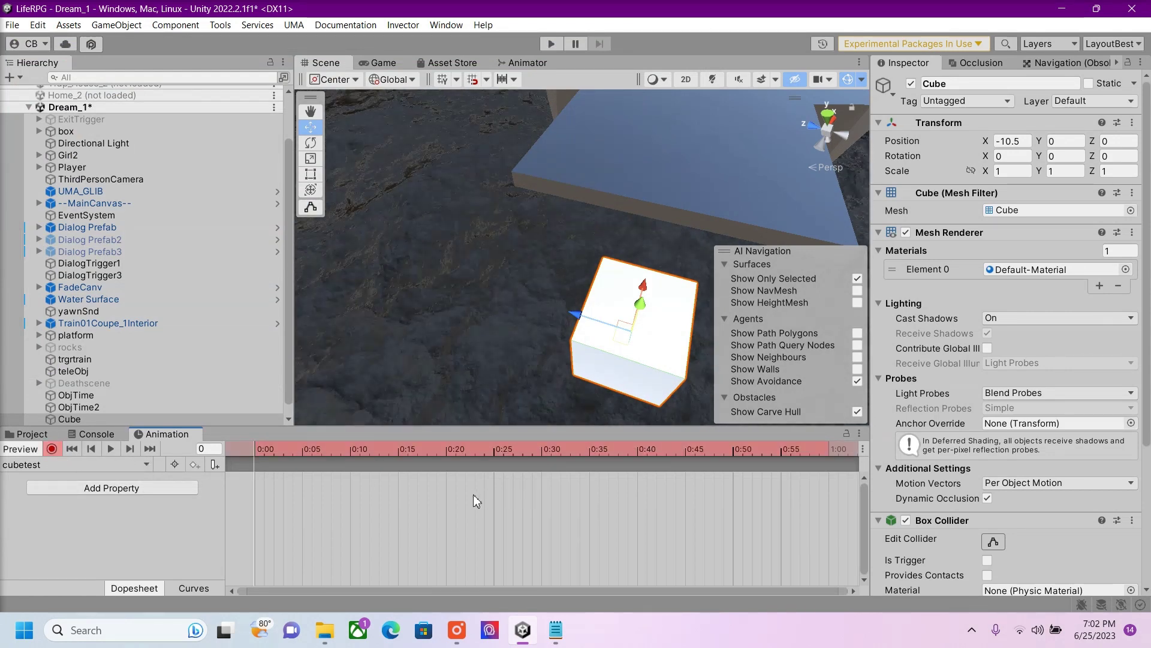
mouse_move(511, 311)
alt+mouse_down()
mouse_move(619, 256)
mouse_move(629, 278)
alt+mouse_up()
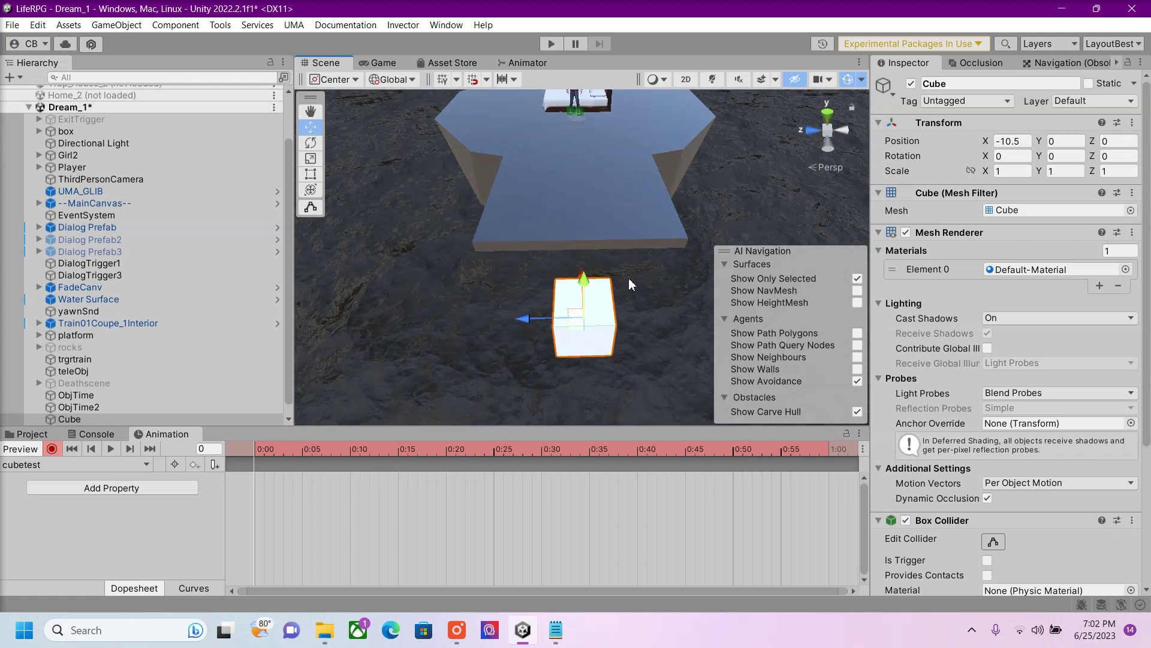
scroll(630, 286, down, 3)
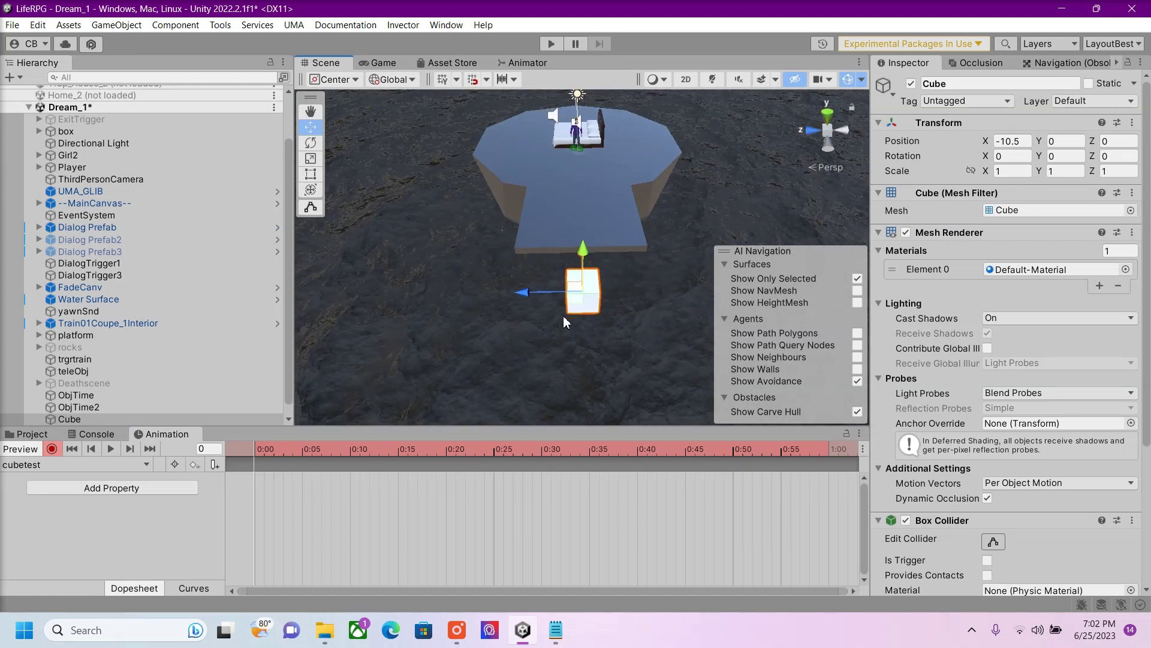
scroll(511, 304, down, 2)
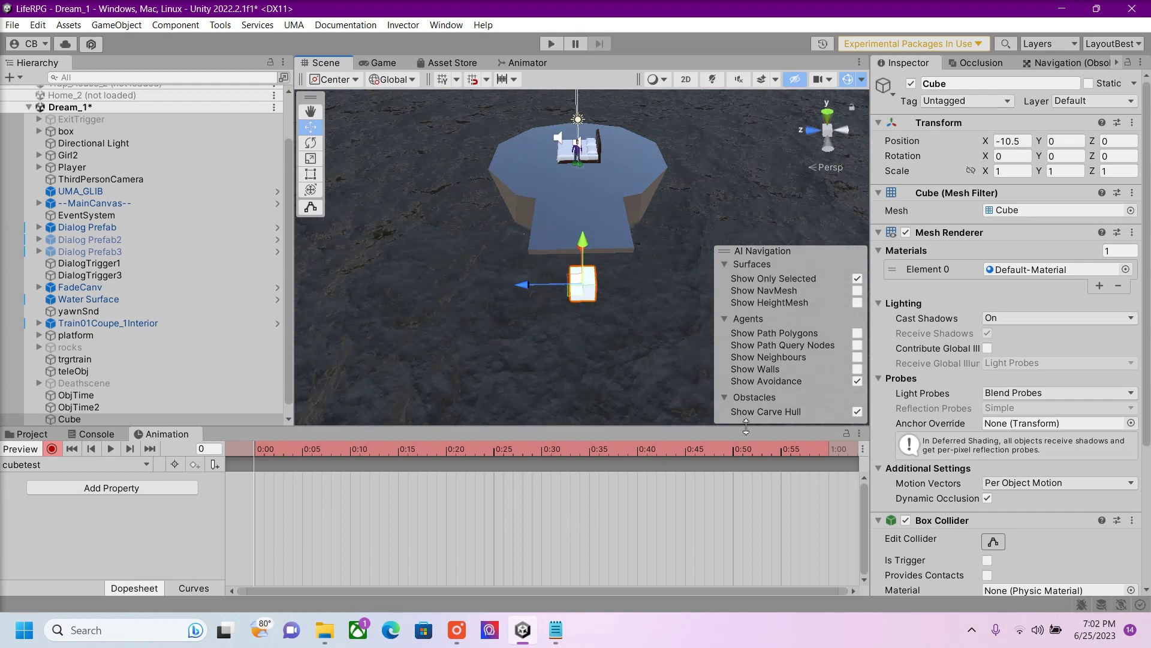
scroll(759, 459, down, 1)
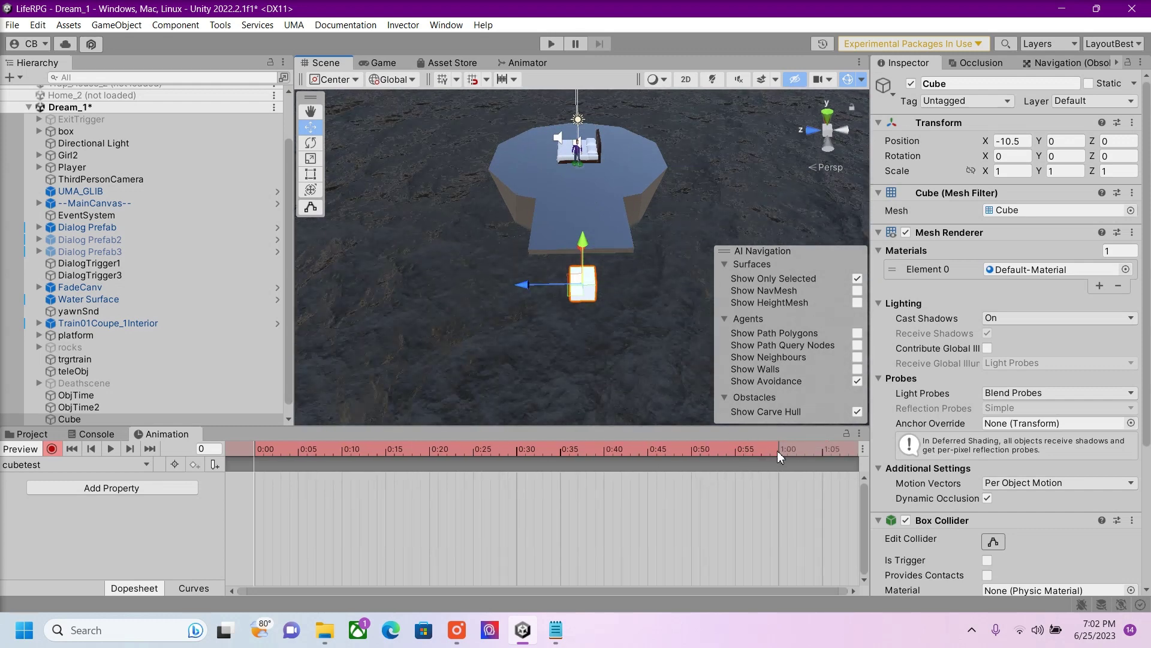
click(781, 449)
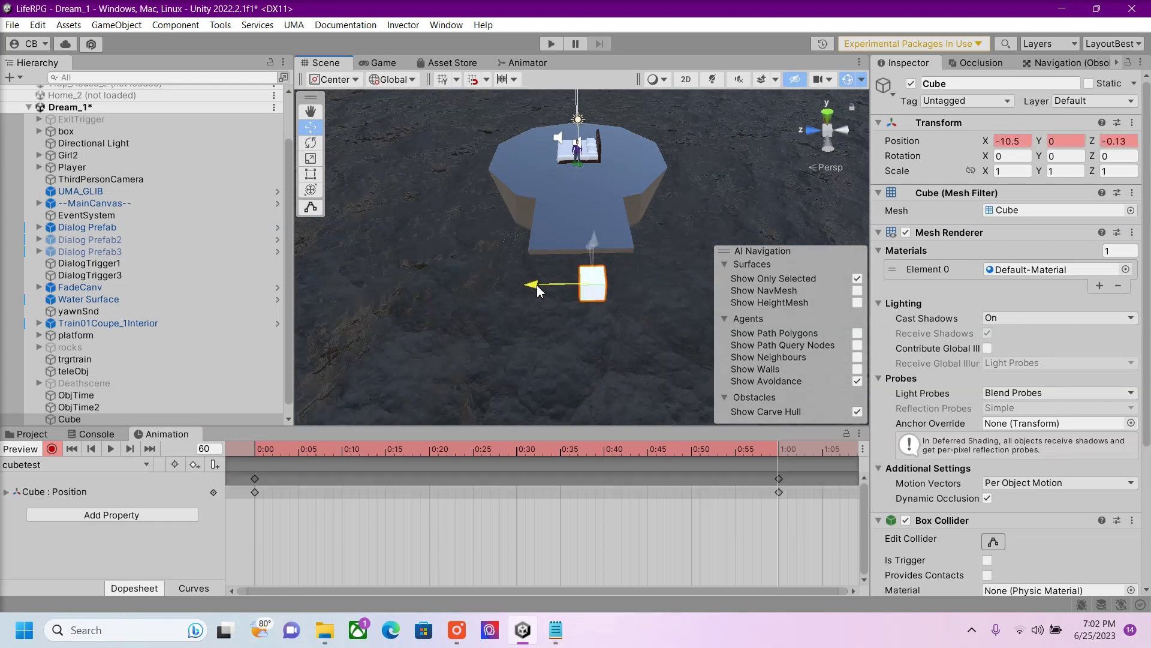
drag(526, 293, 605, 294)
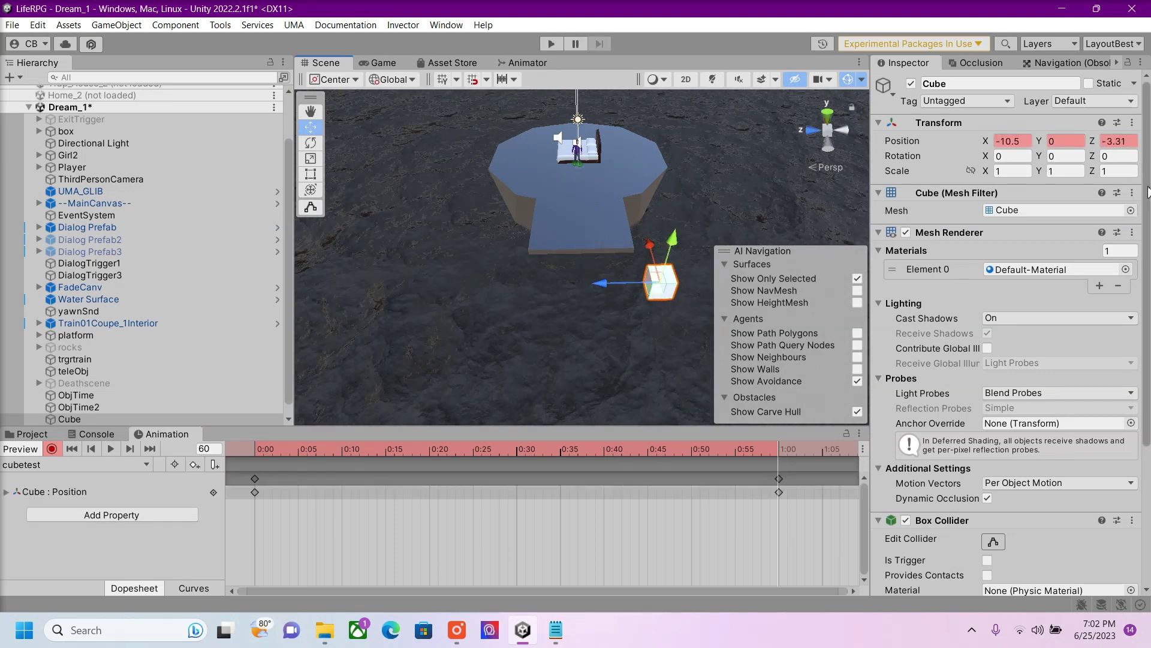
click(1112, 141)
text(-5)
key(Return)
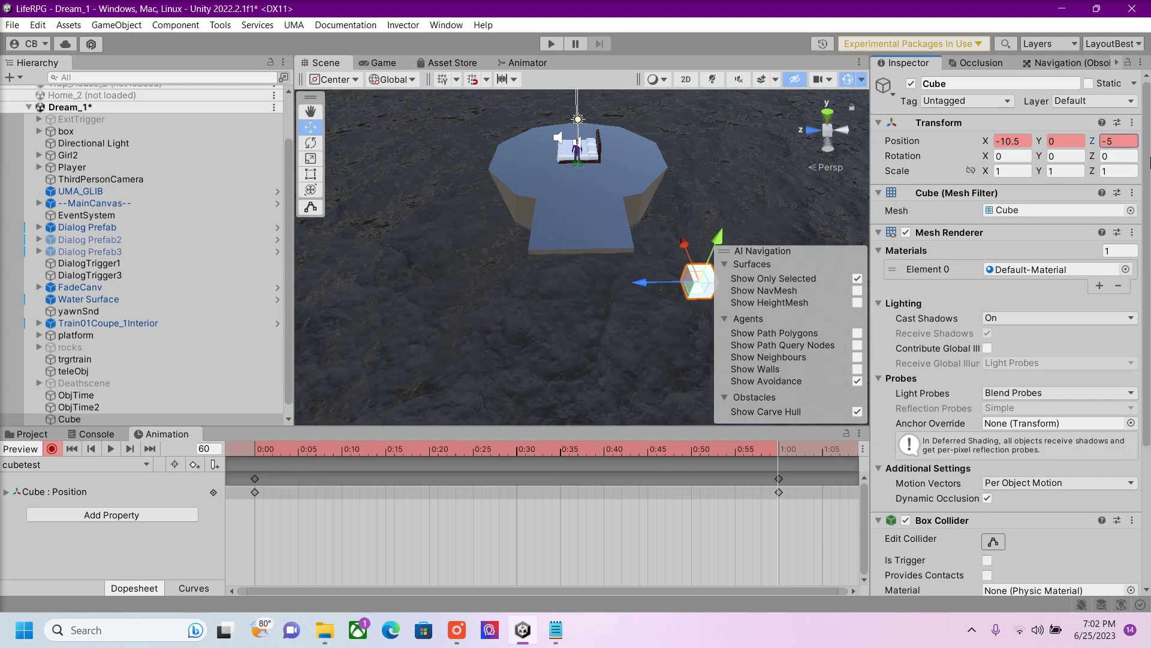
scroll(755, 502, down, 3)
scroll(756, 502, down, 2)
scroll(699, 498, down, 1)
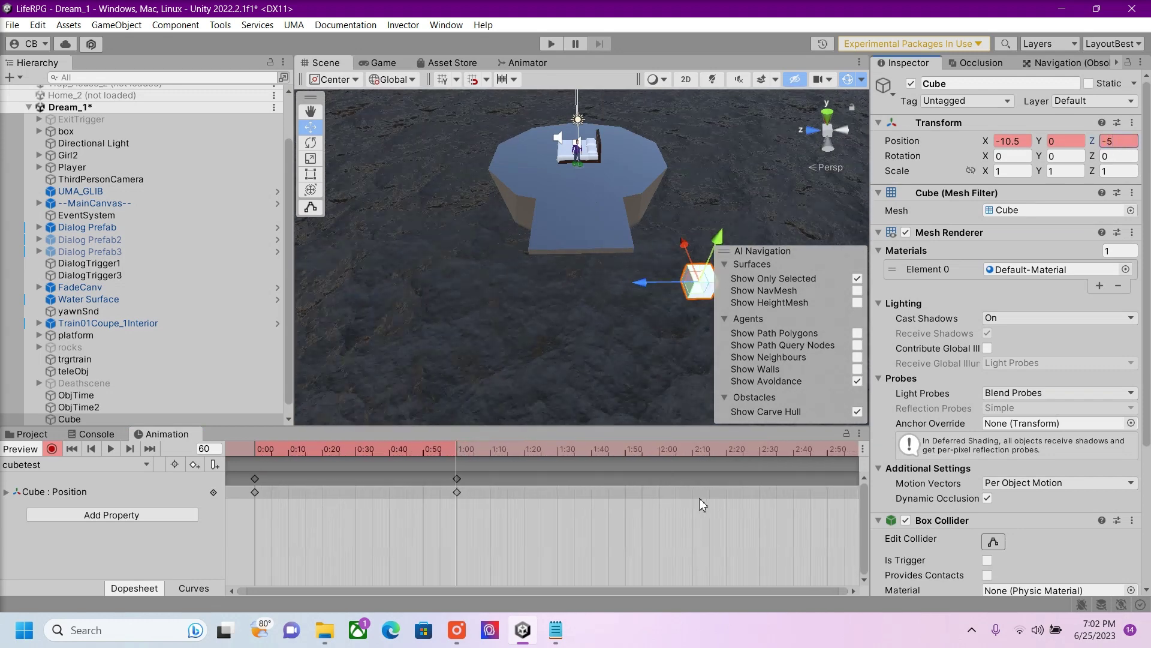
- Key the Cube's Z position at 2:00 and return the playhead to that keyframe
click(659, 455)
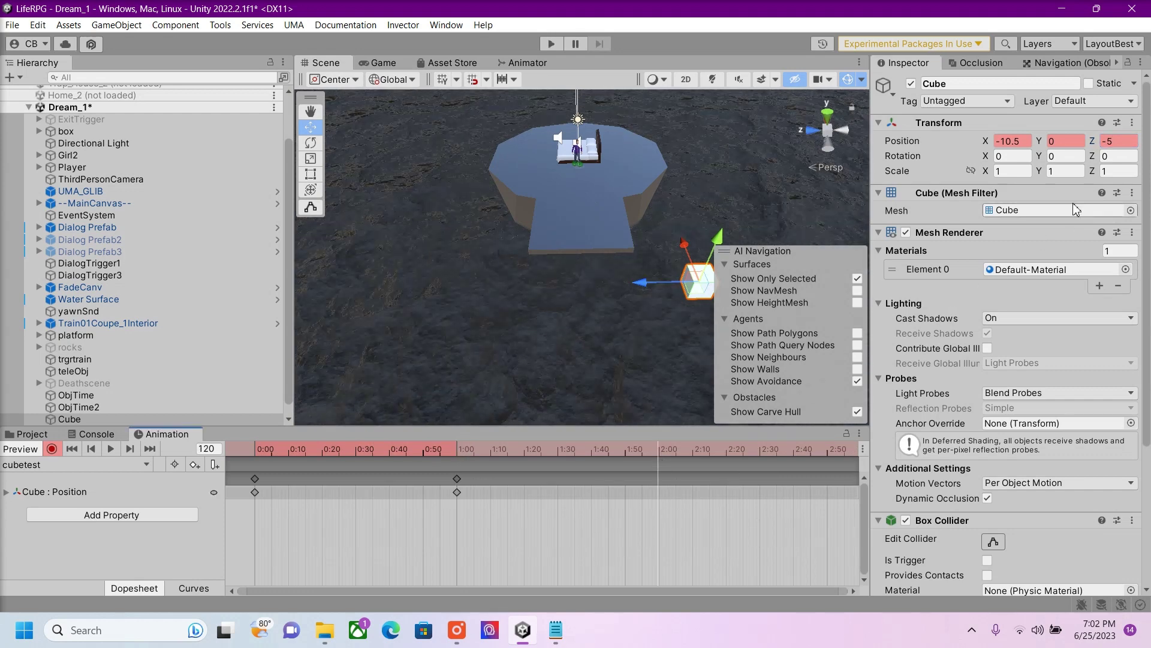
click(1122, 143)
text(0)
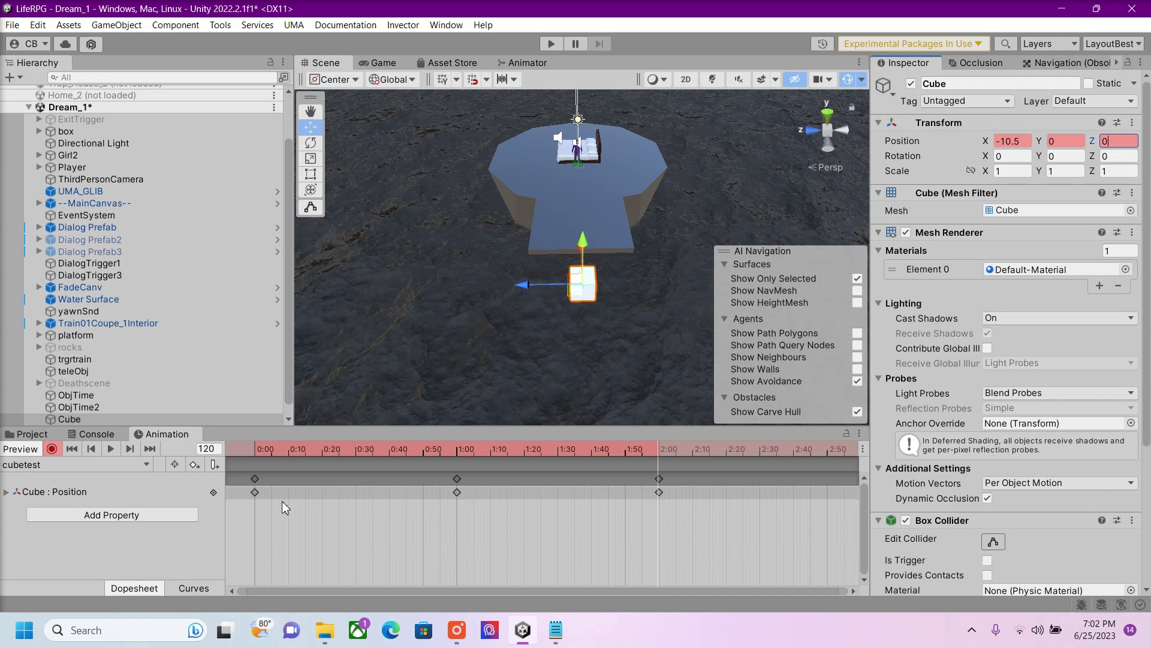
click(255, 492)
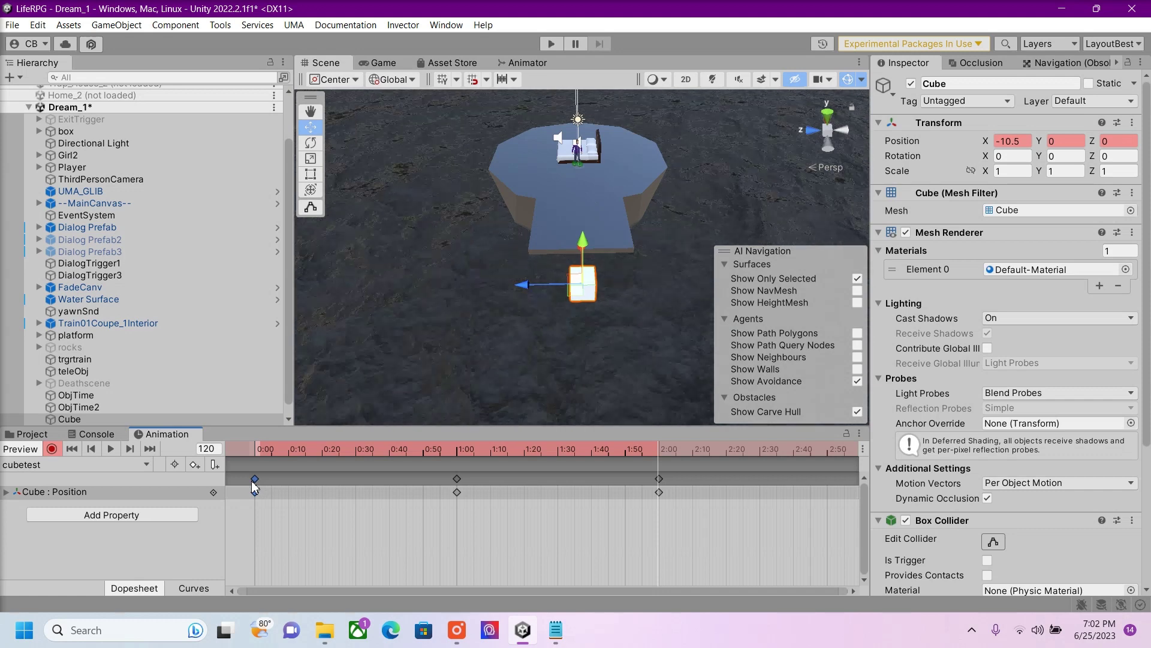
click(657, 448)
click(660, 445)
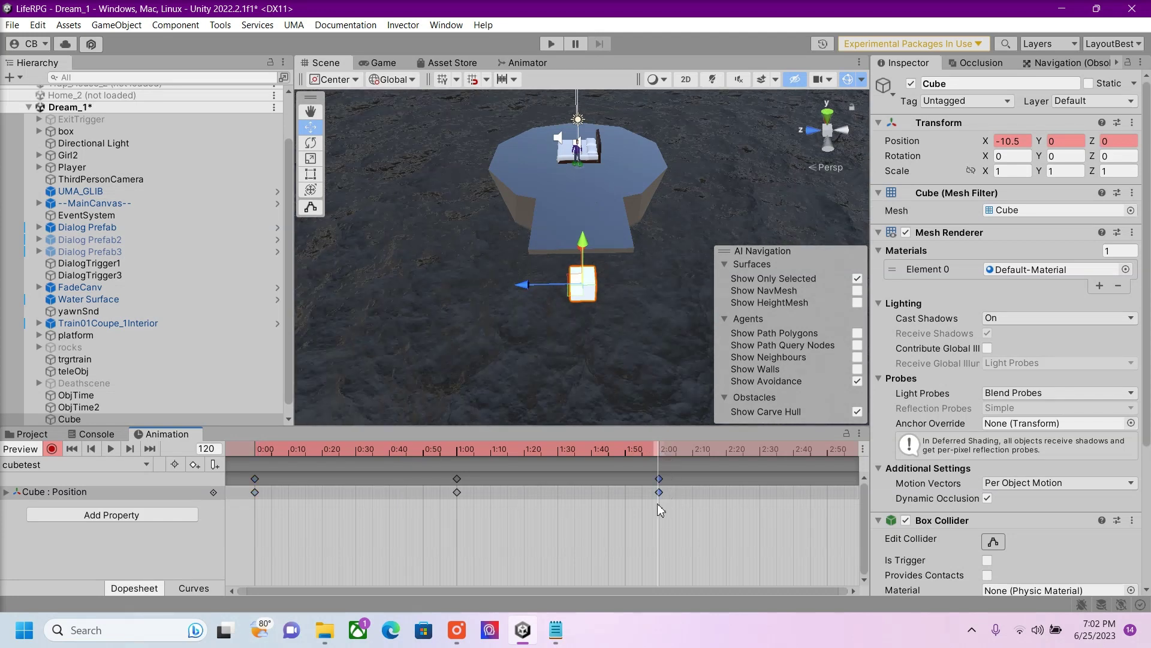
click(110, 449)
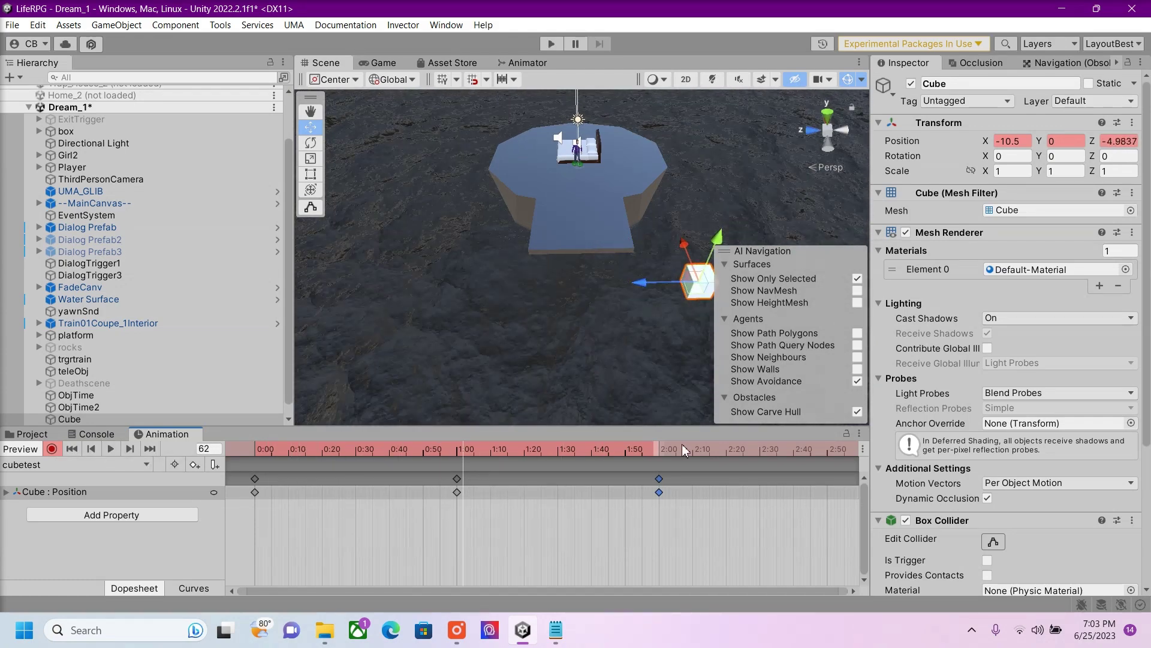
click(659, 447)
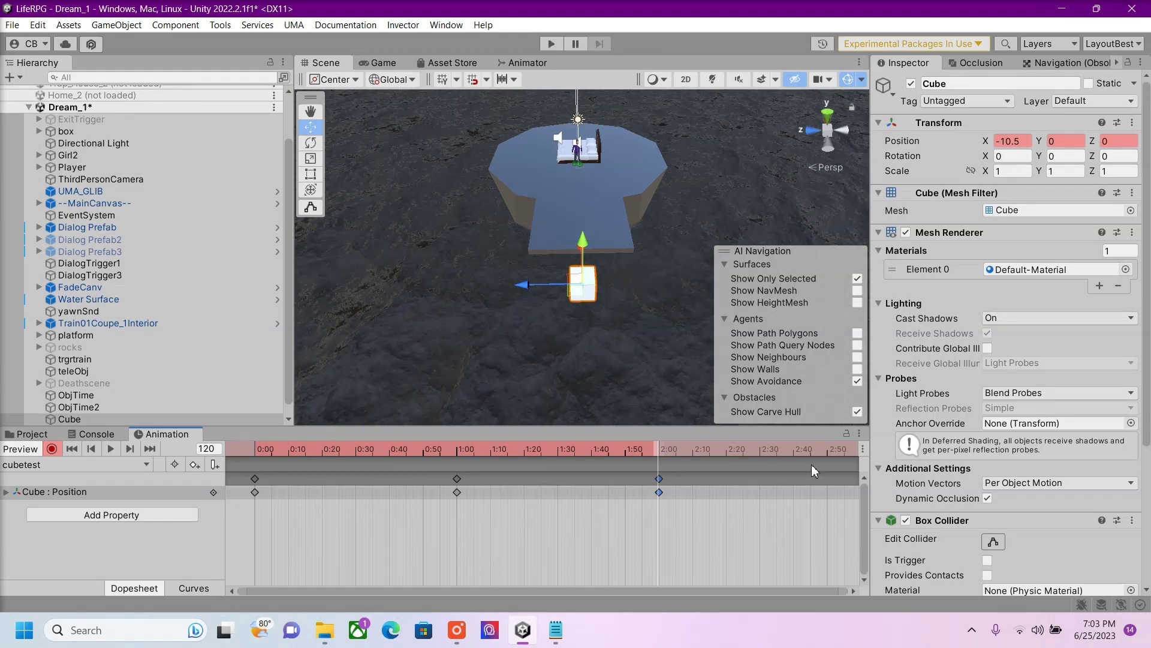
scroll(779, 455, down, 2)
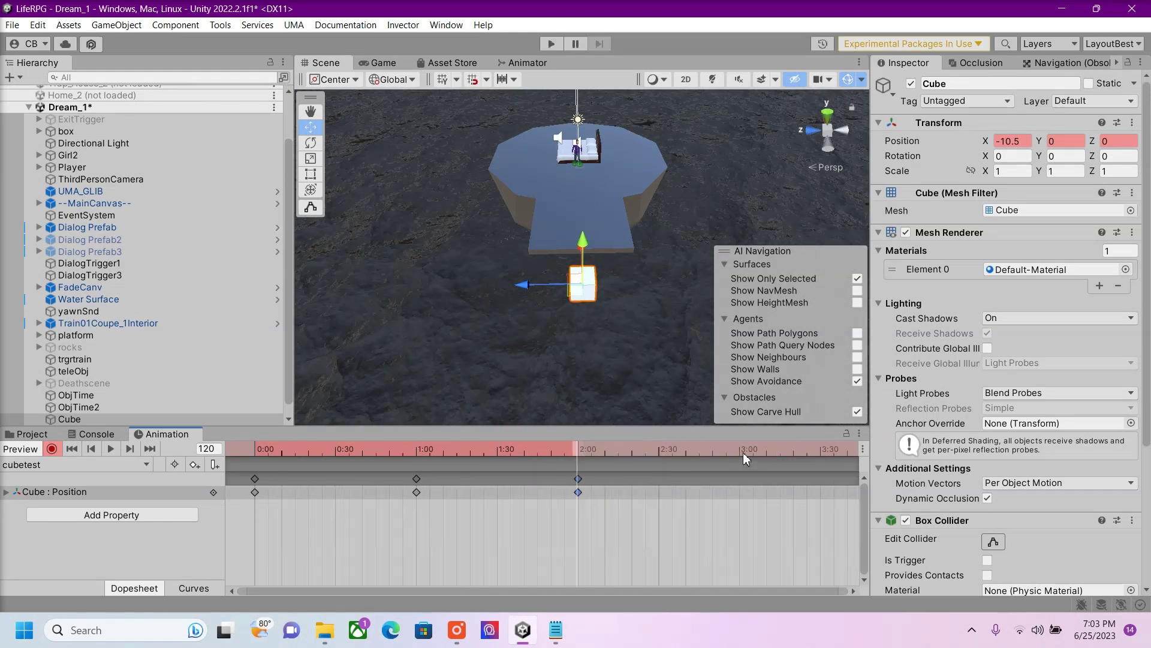
- Key Position Z 5 at 3:00 and Z 0 at 4:00, then preview the extended clip
click(738, 450)
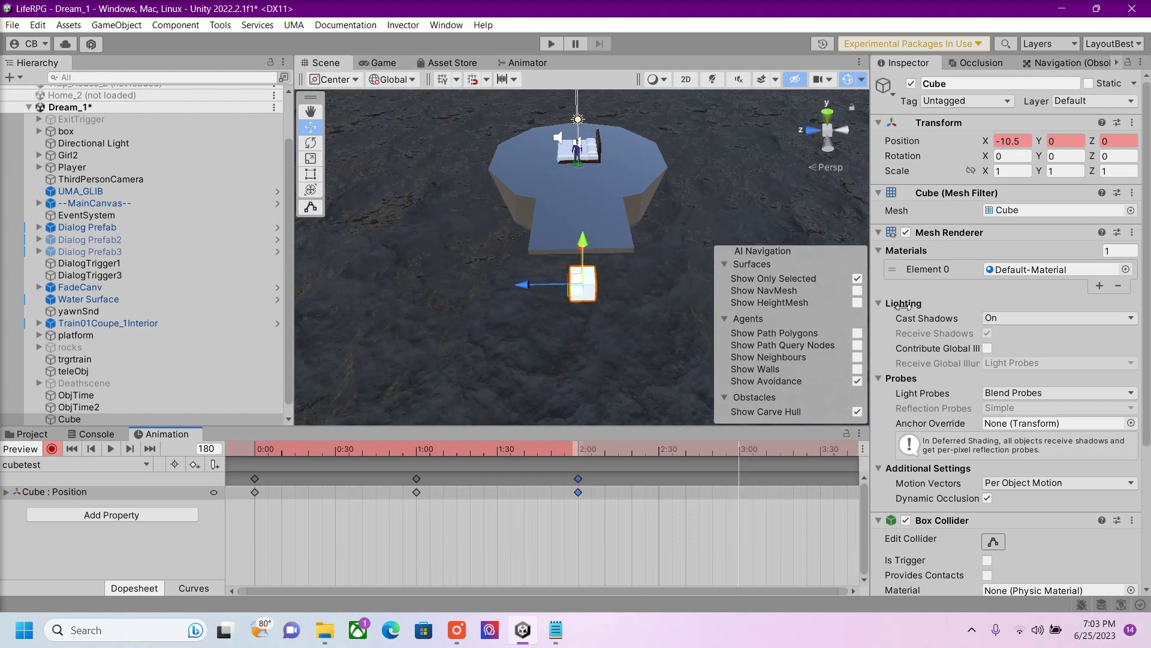
click(1115, 140)
text(5)
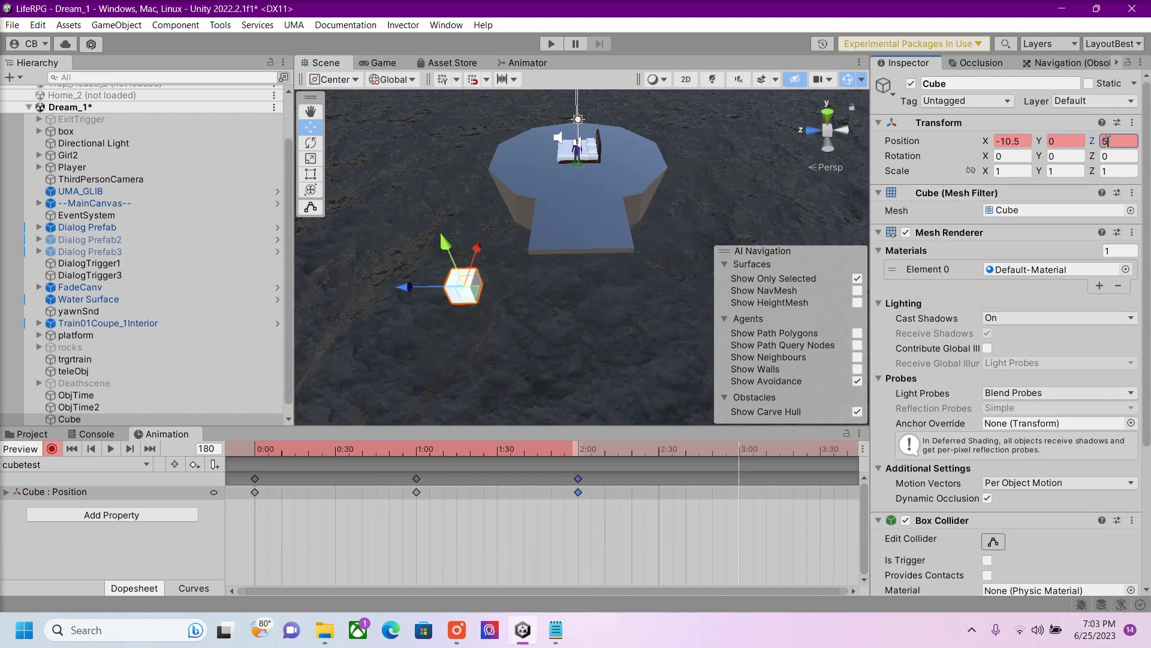
scroll(802, 496, down, 2)
scroll(780, 486, down, 2)
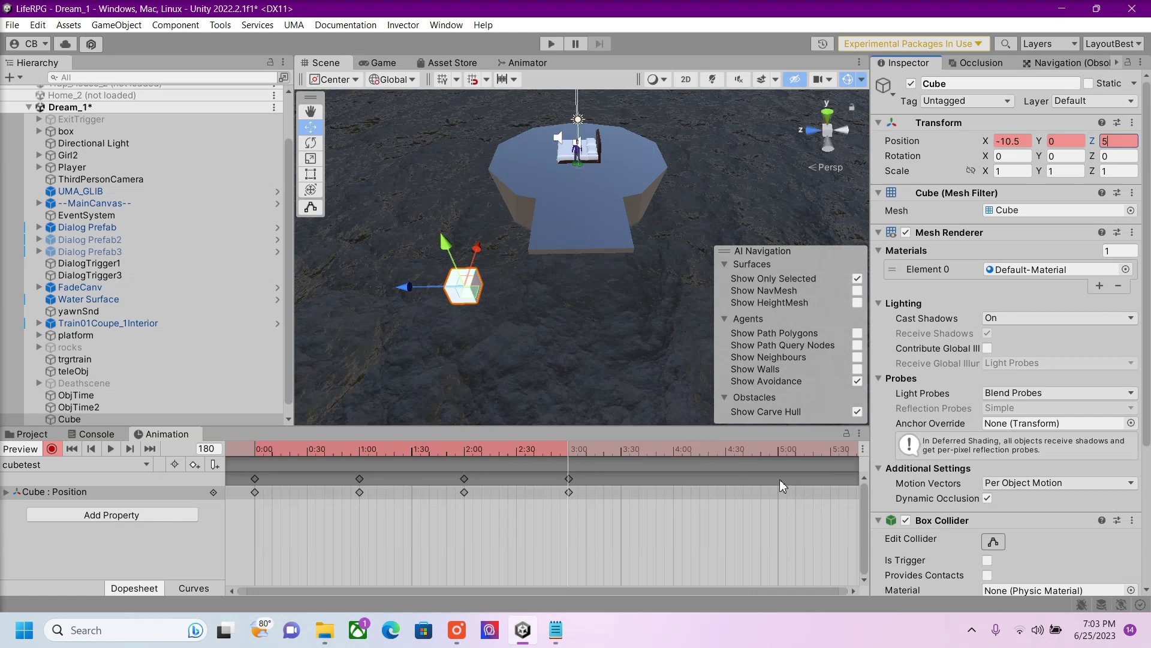
click(674, 454)
click(1118, 142)
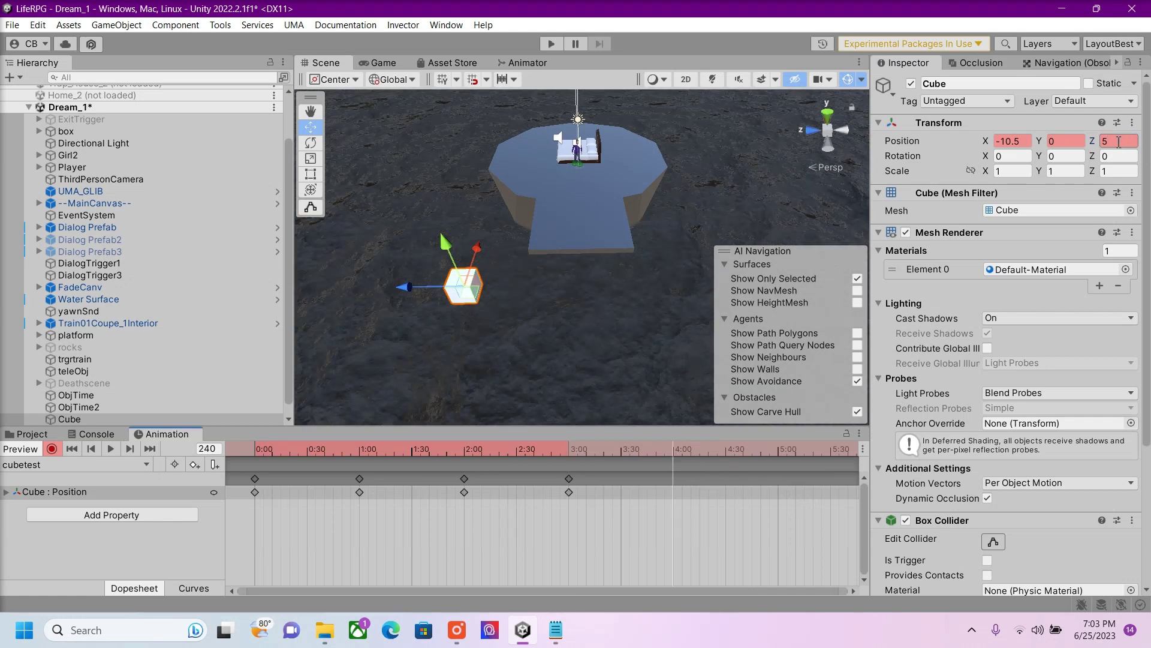
text(0)
key(Return)
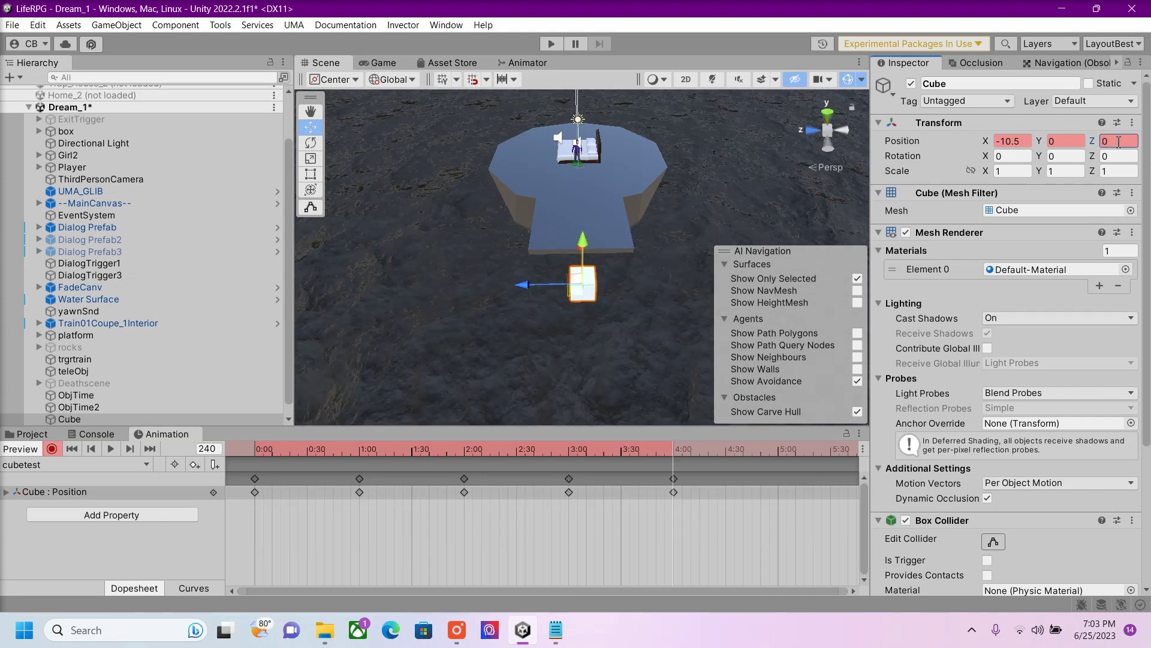
click(110, 448)
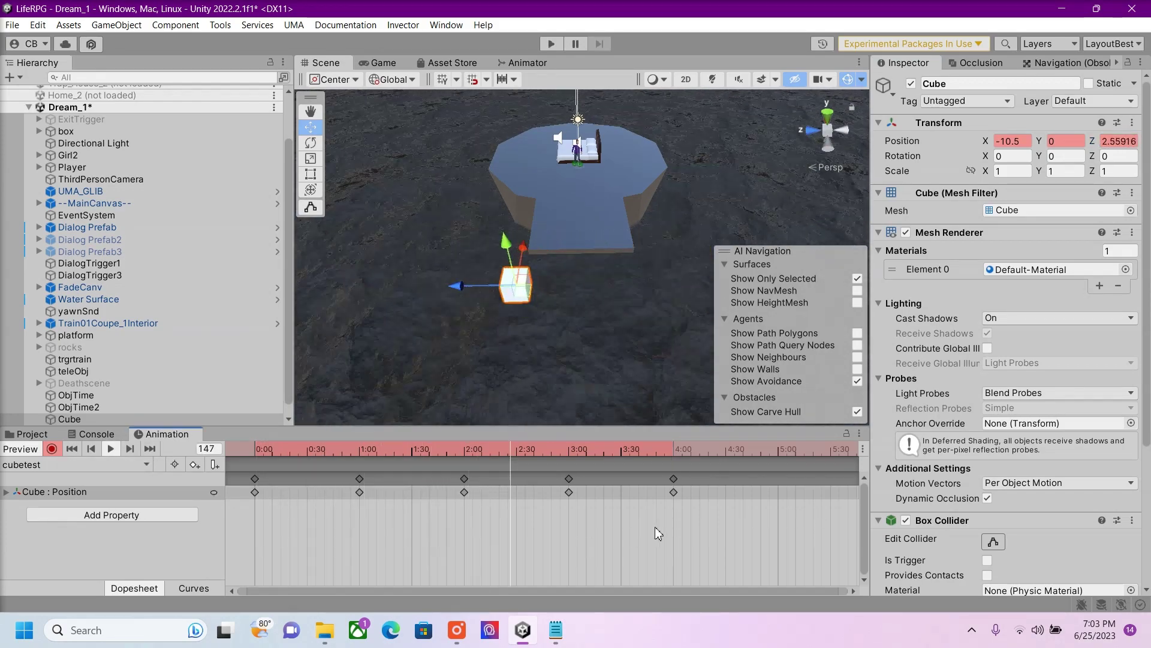
click(674, 456)
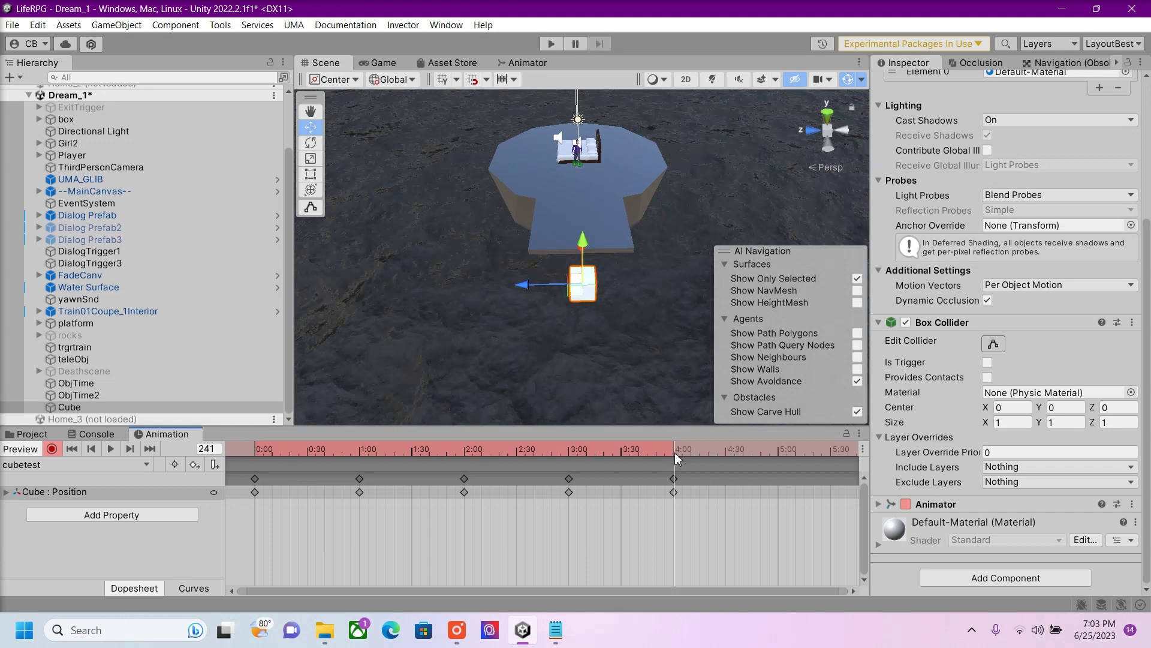
- At frame 240 scale the Cube to 5 on X, Y and Z and preview the growth
click(674, 452)
scroll(1019, 173, up, 3)
scroll(1019, 174, up, 2)
click(1008, 171)
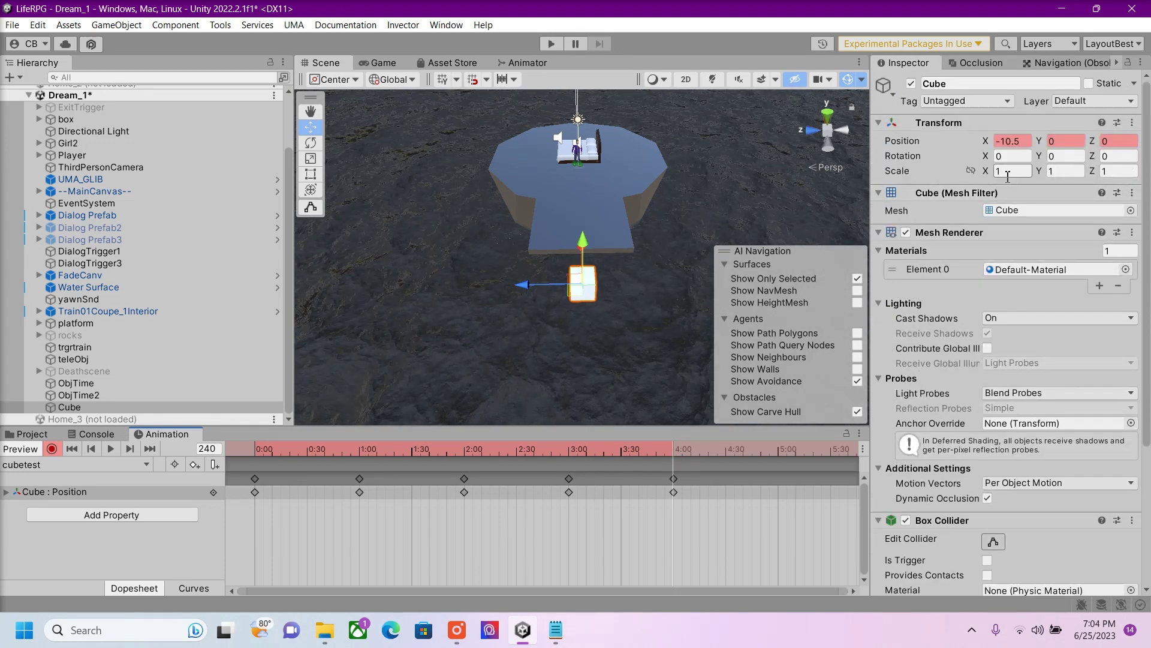
text(5)
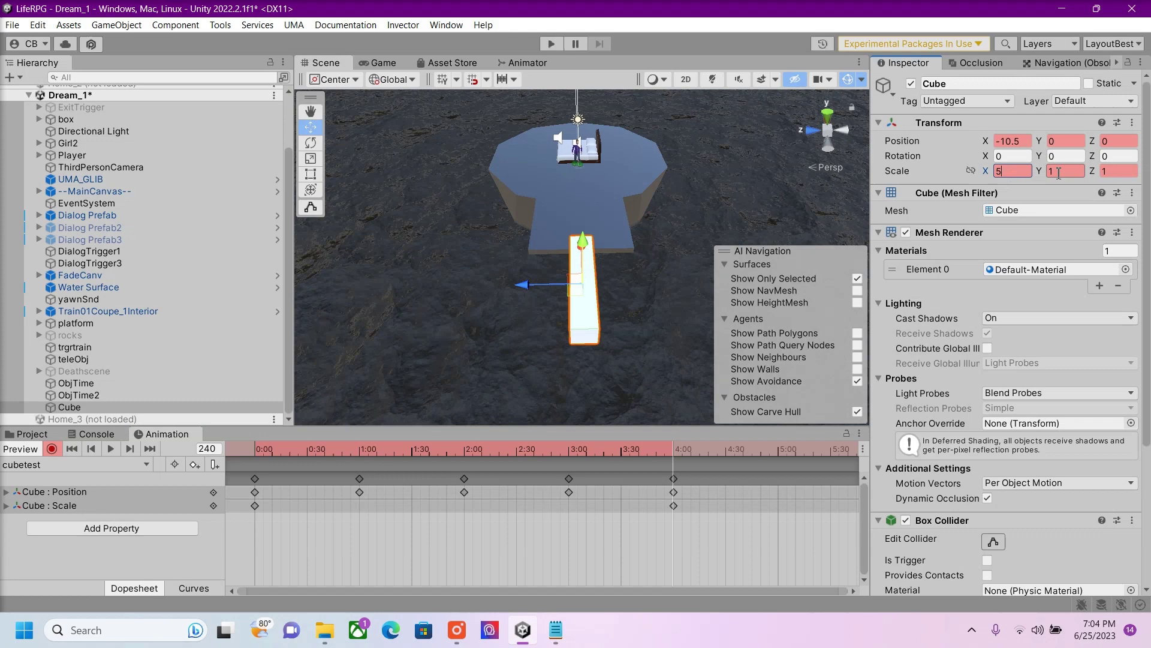
key(Tab)
text(5)
key(Tab)
text(5)
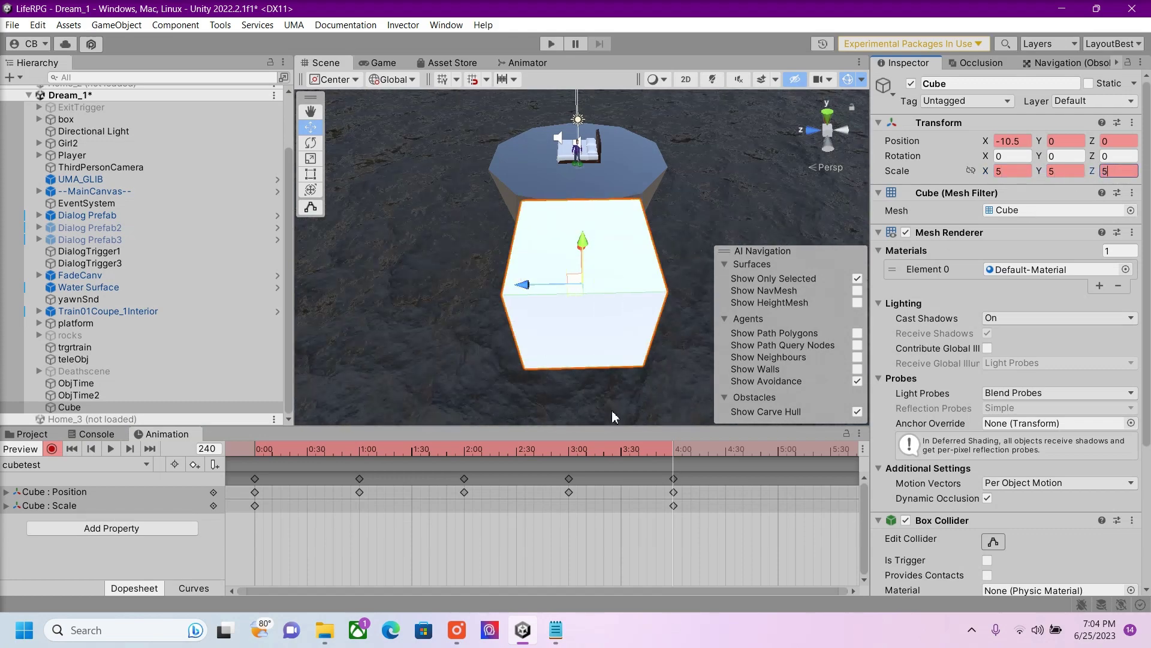
click(111, 452)
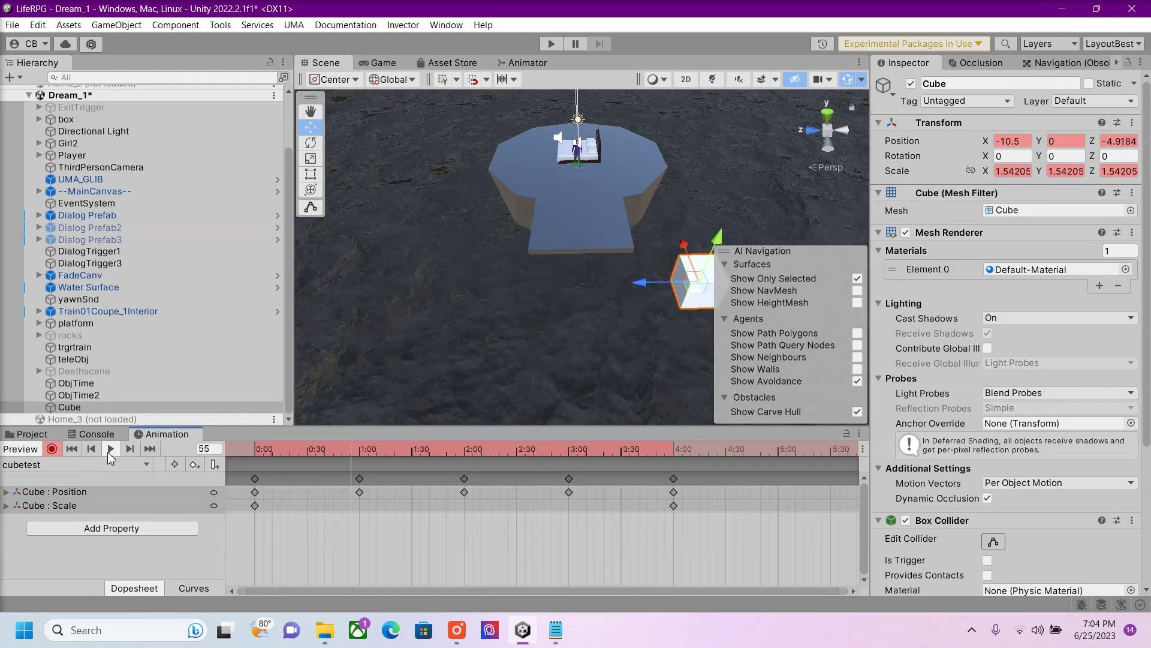
drag(674, 451, 646, 450)
- At 4:00 set the Cube's Rotation Y to 360 and preview the spinning cube
click(674, 453)
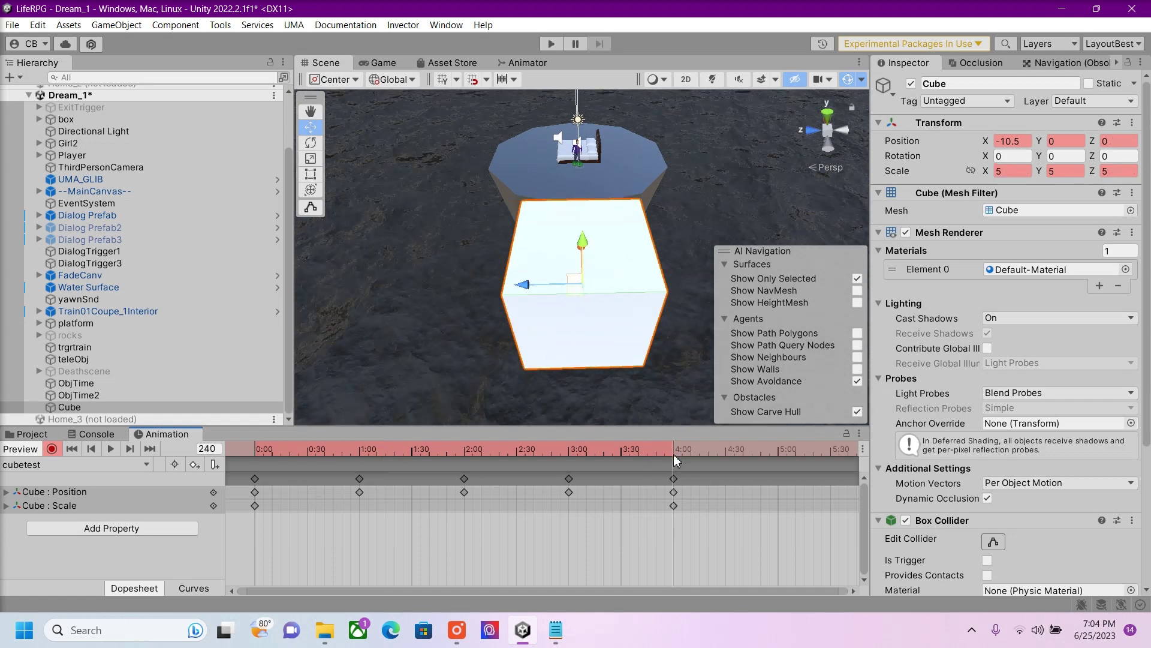
click(1062, 157)
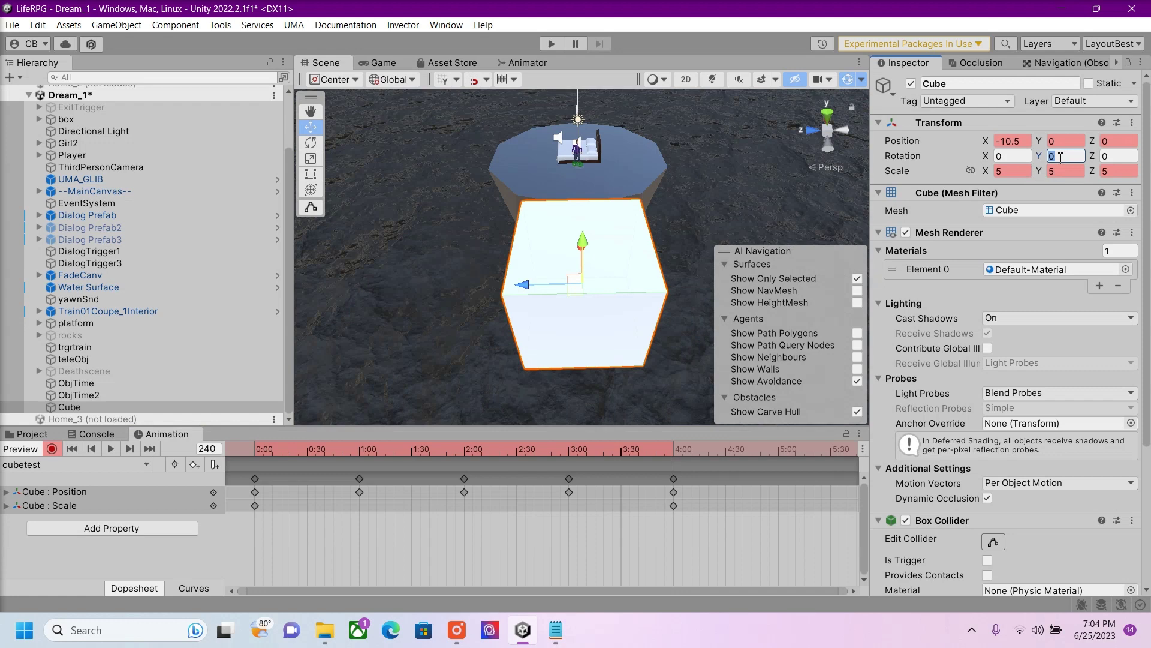
text(360)
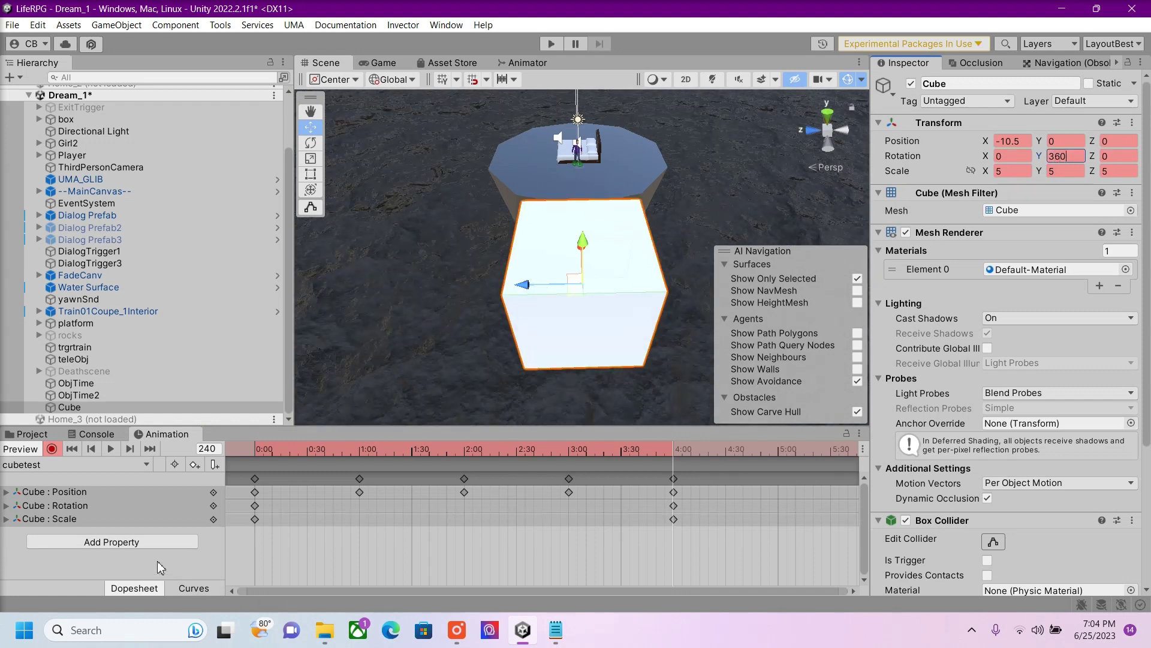
click(109, 448)
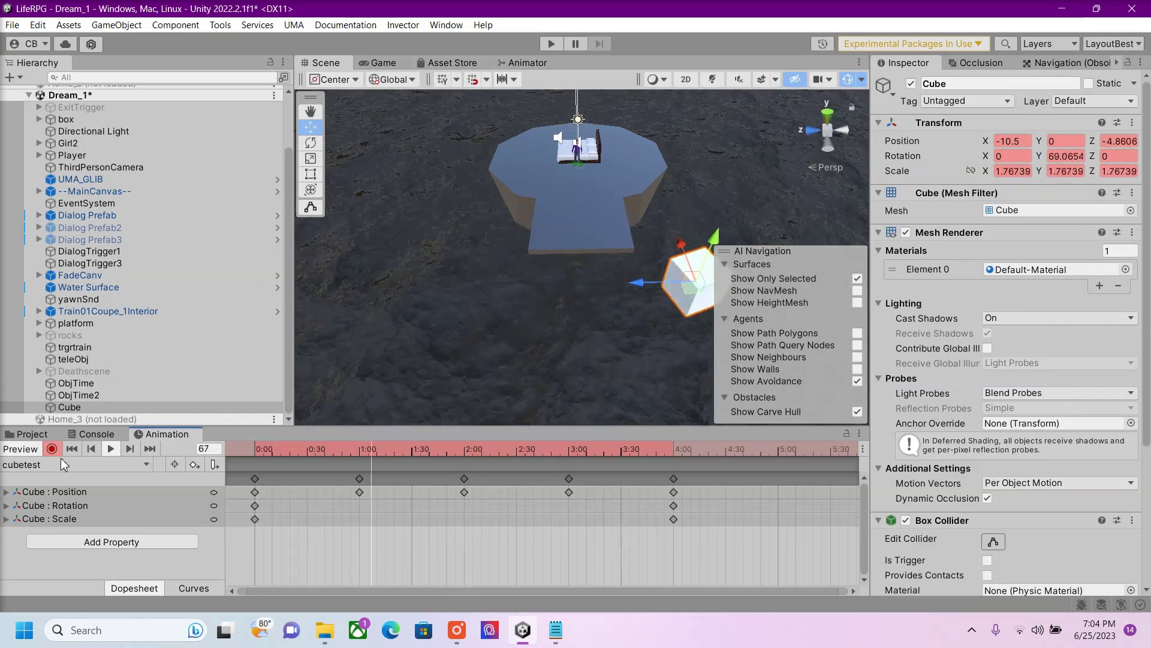
scroll(934, 538, down, 5)
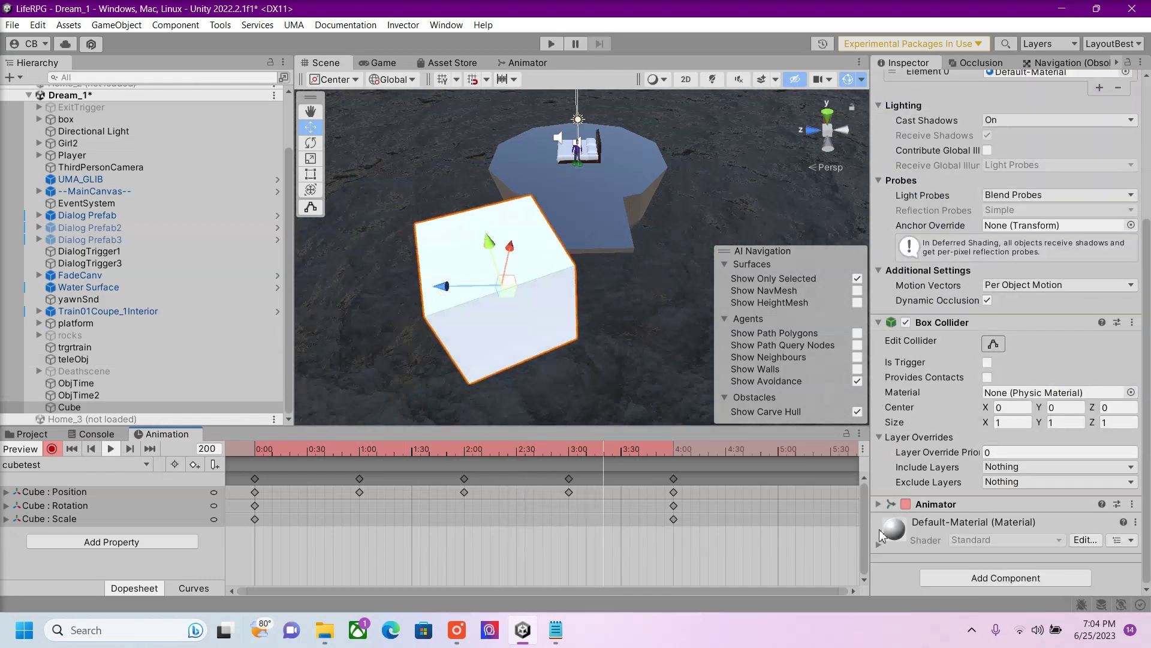
- Test the scene in Play mode, then browse the Project asset folders
click(552, 44)
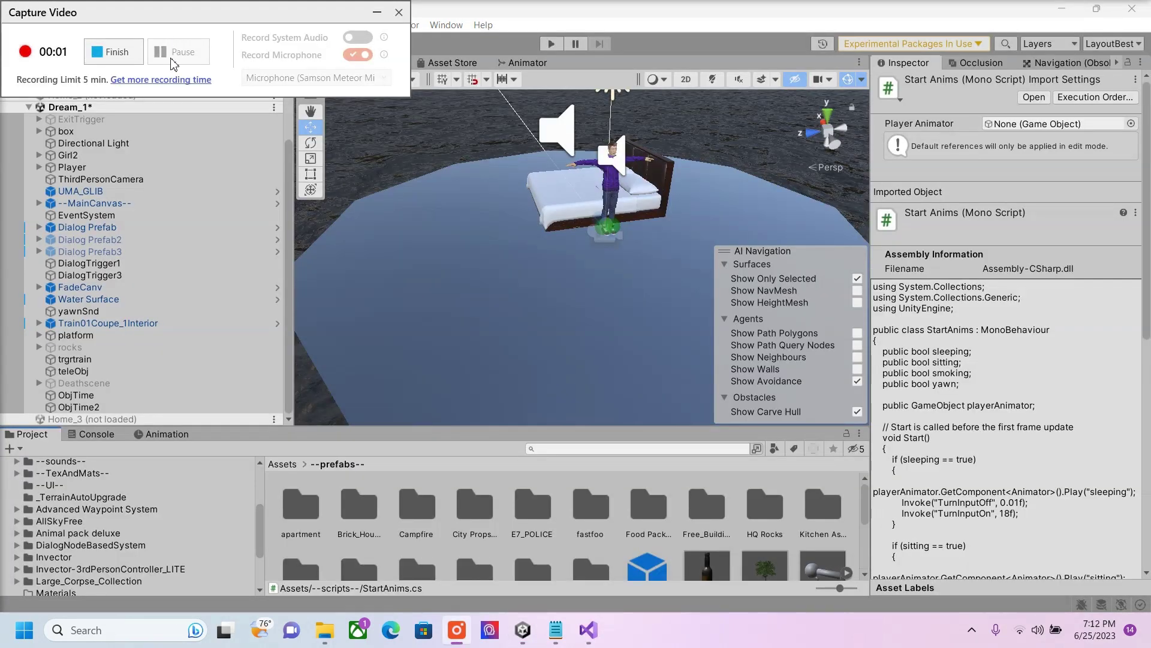
click(376, 18)
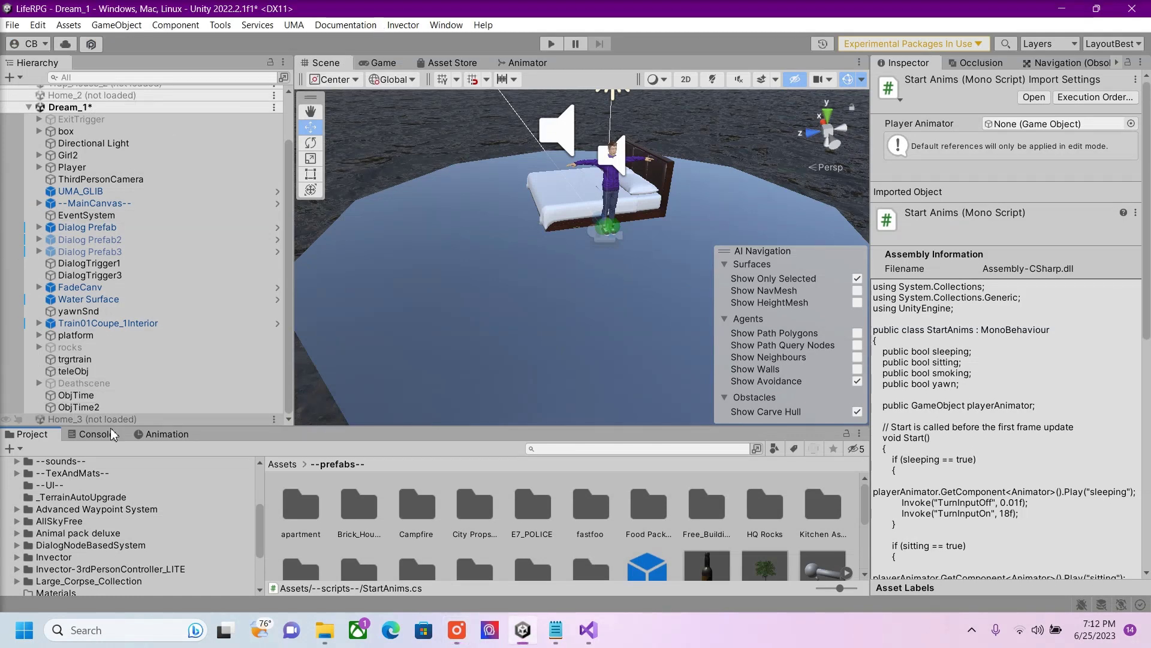
scroll(110, 520, down, 3)
scroll(107, 534, up, 2)
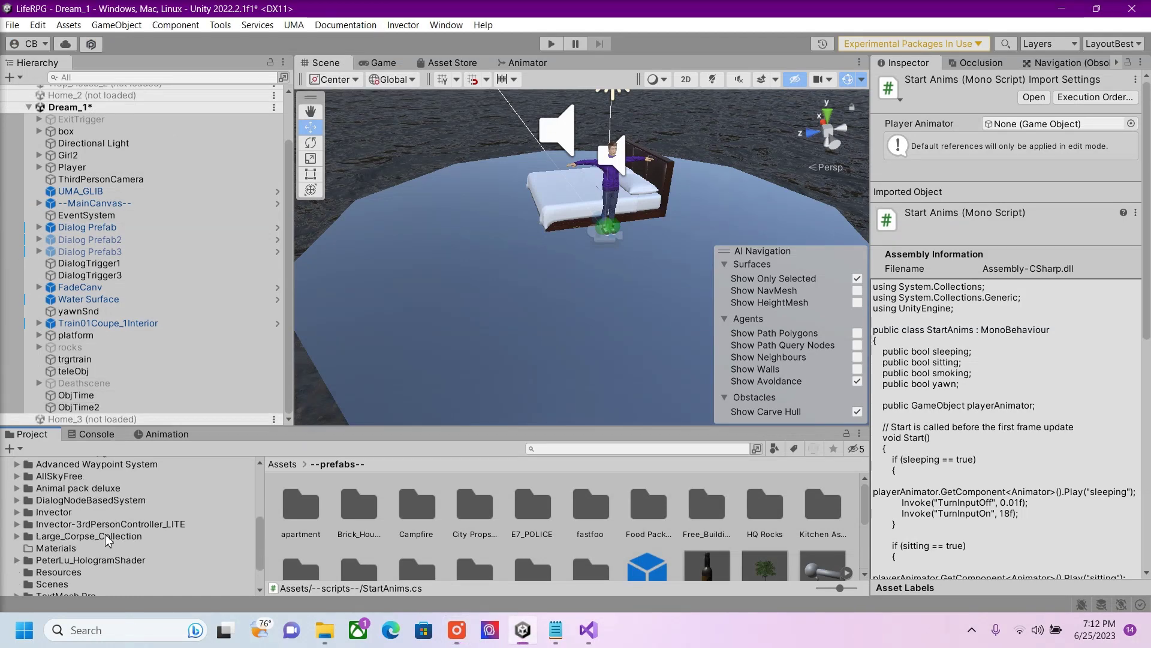
- Place a Brown_bear_prefab from Animal pack deluxe into the scene and rotate it
click(81, 488)
click(532, 509)
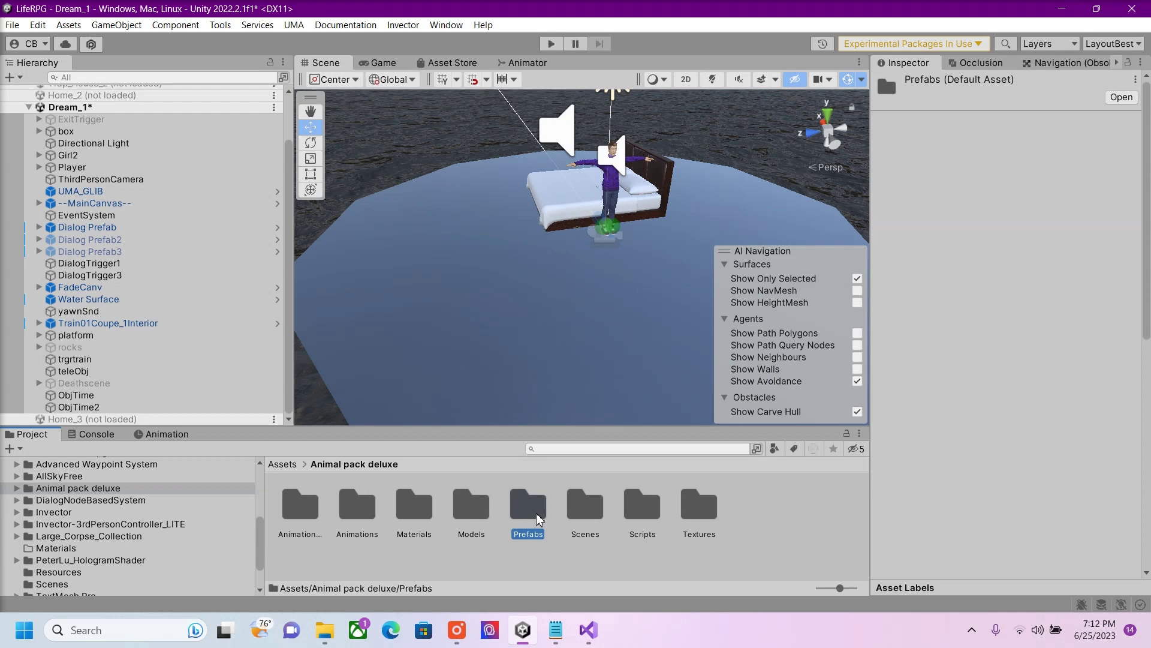
double_click(538, 520)
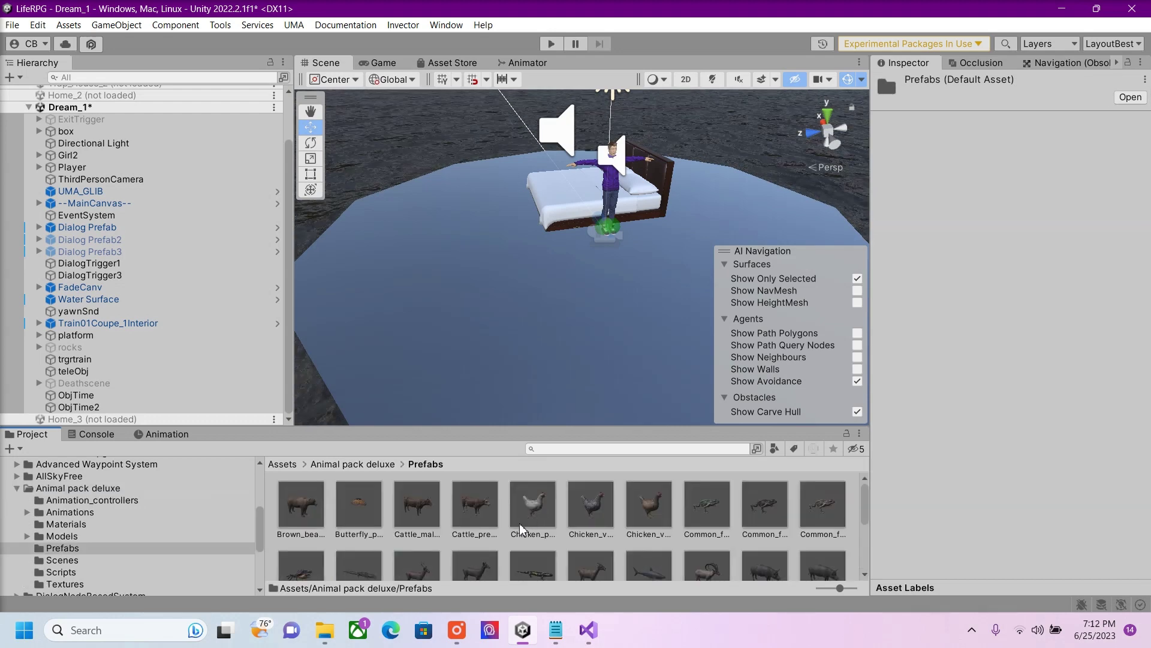
drag(292, 520, 560, 379)
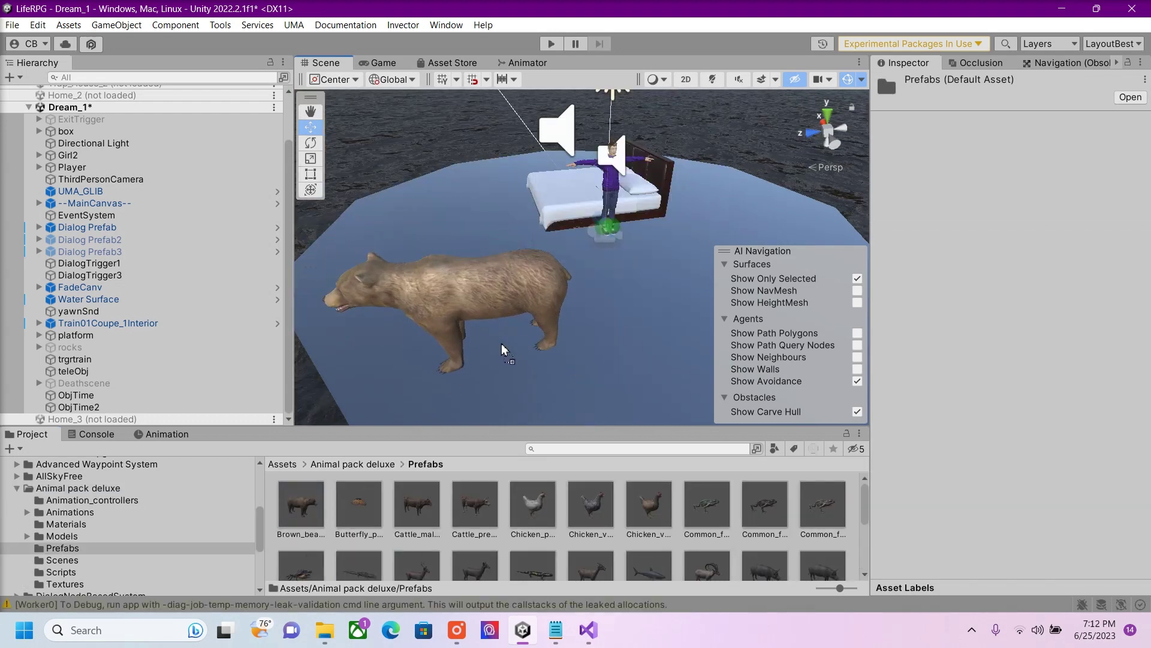
key(e)
drag(498, 340, 495, 447)
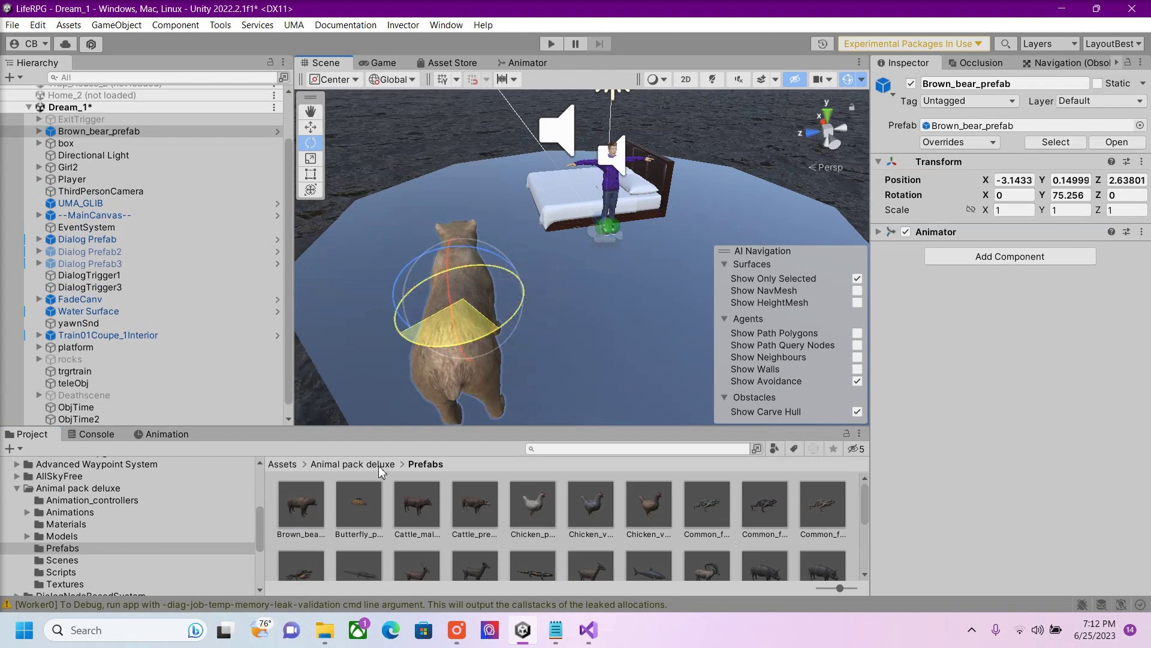
- Select the bear and expand its Animator component showing Brown_bear_anim_controller
click(504, 544)
click(131, 131)
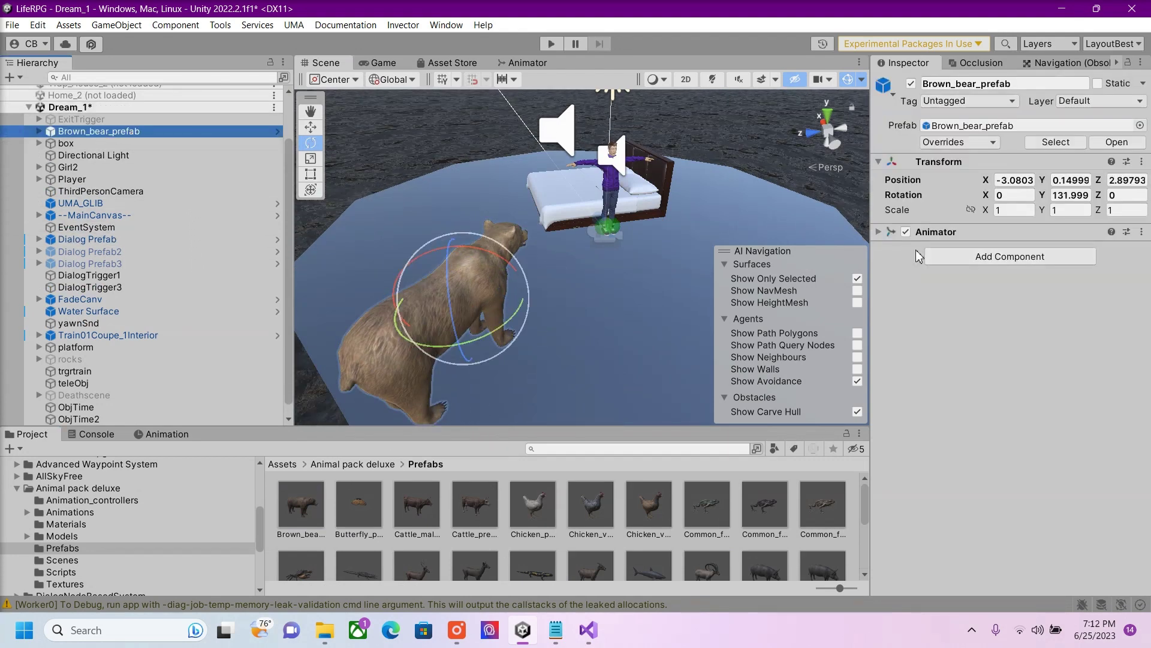
click(882, 232)
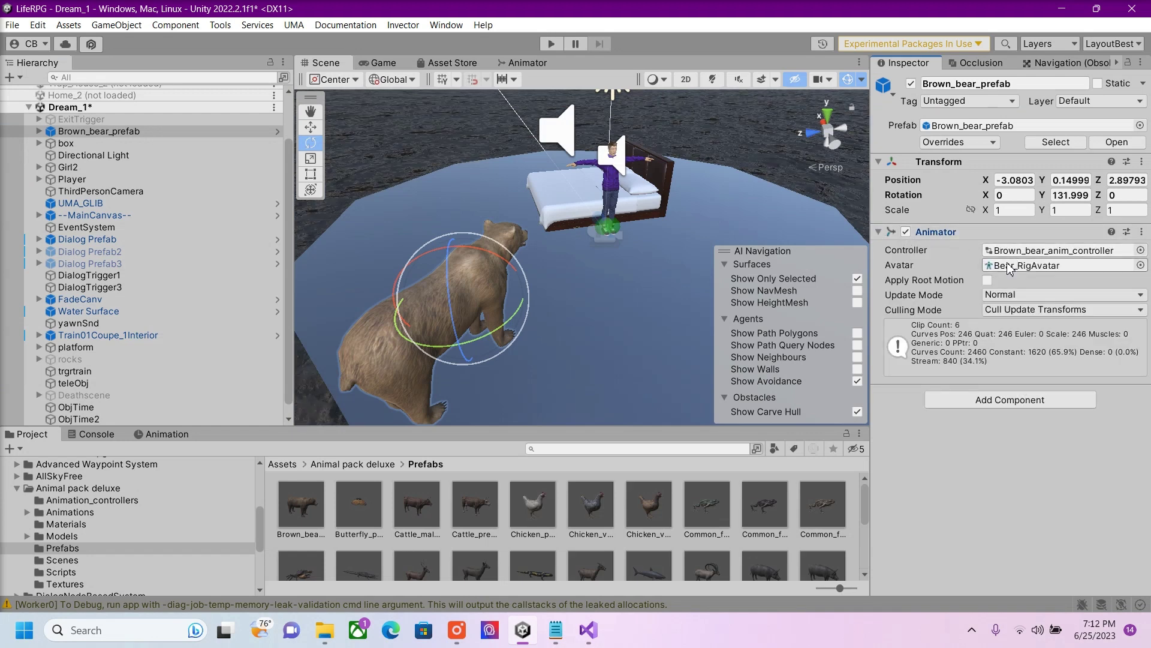
- In the bear's controller graph, delete the idle to die and idle to run transitions
double_click(1032, 253)
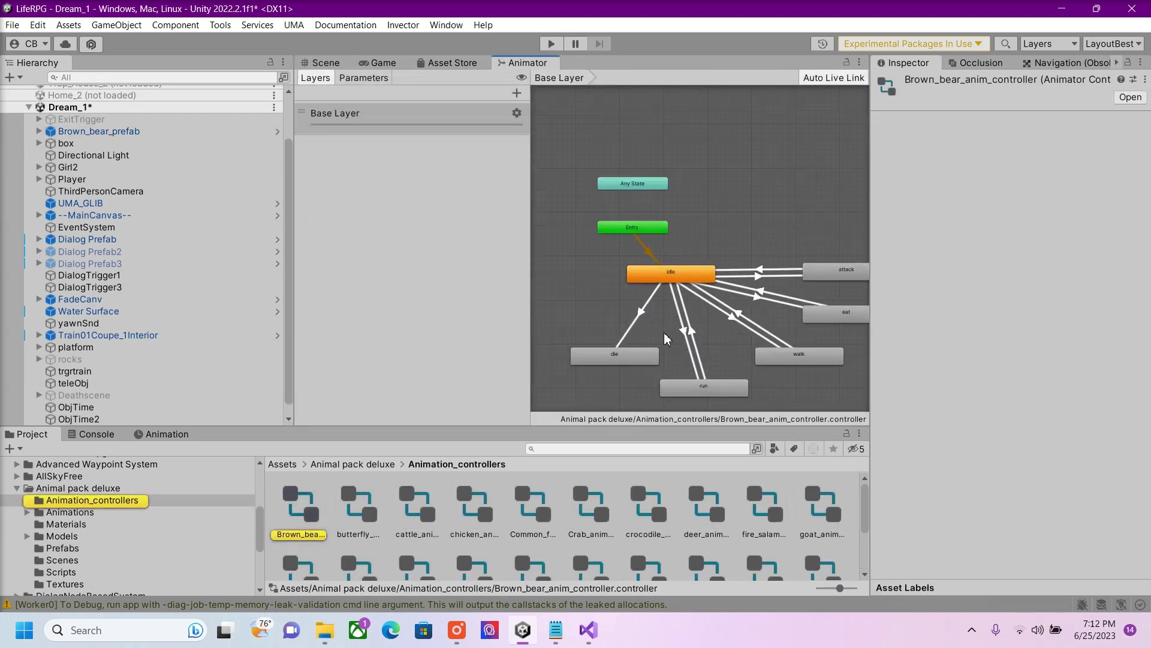
click(642, 317)
key(Delete)
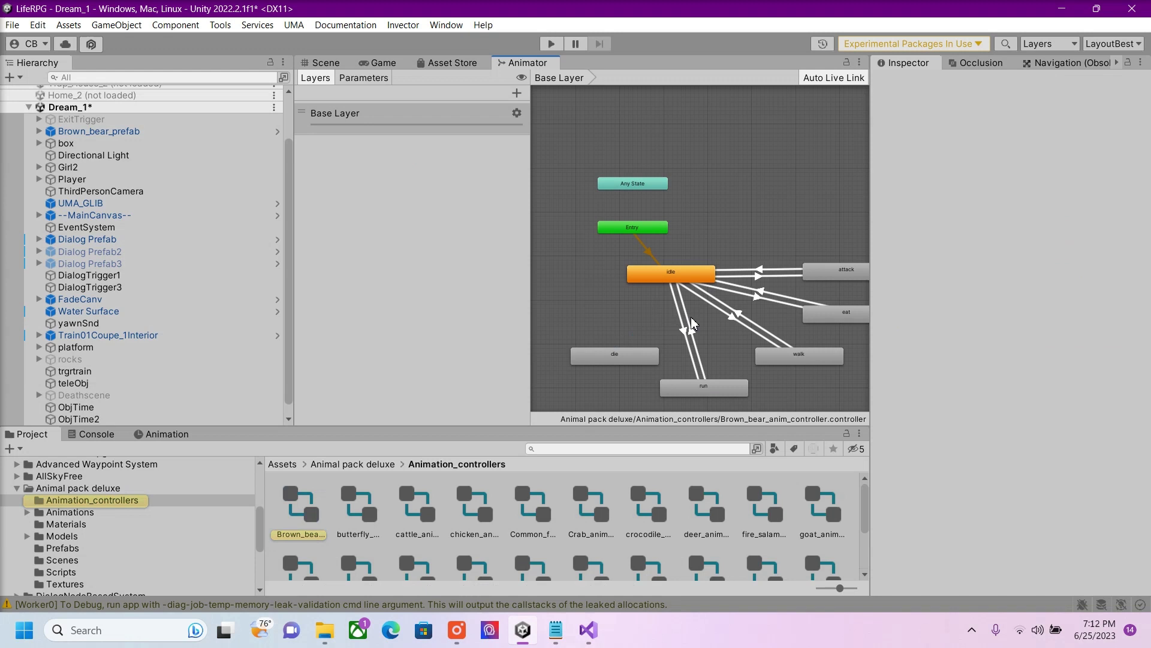
click(688, 331)
key(Delete)
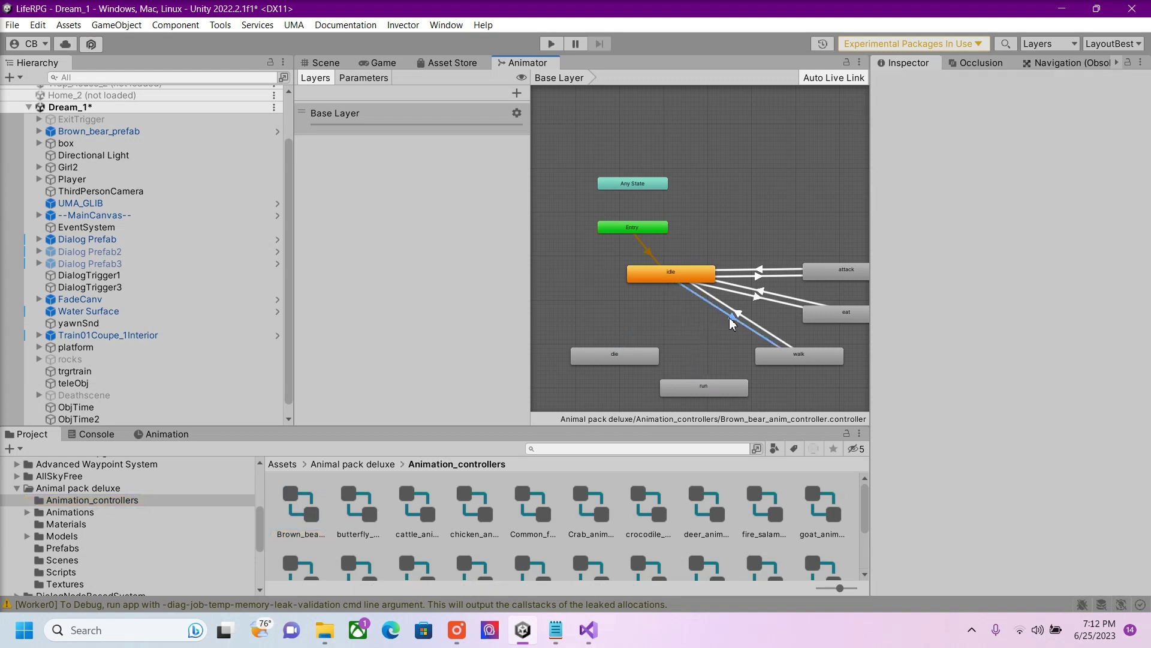
click(738, 316)
- Delete idle's remaining transitions to walk, attack and eat
key(Delete)
key(Delete)
click(759, 293)
key(Delete)
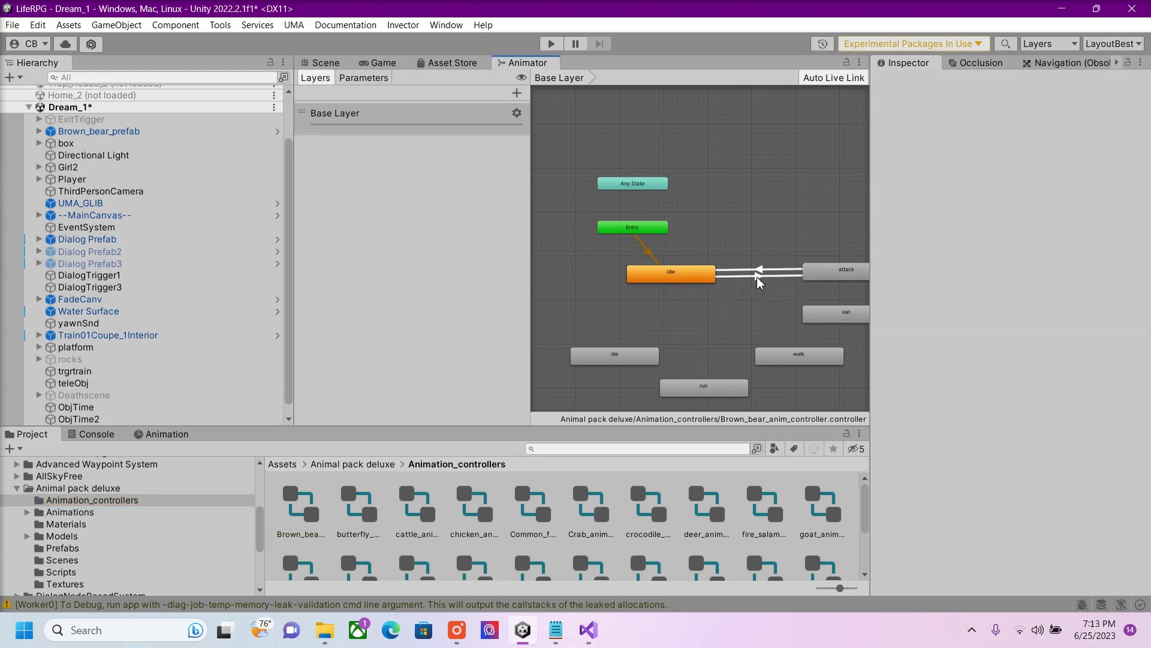
click(761, 272)
key(Delete)
key(Delete)
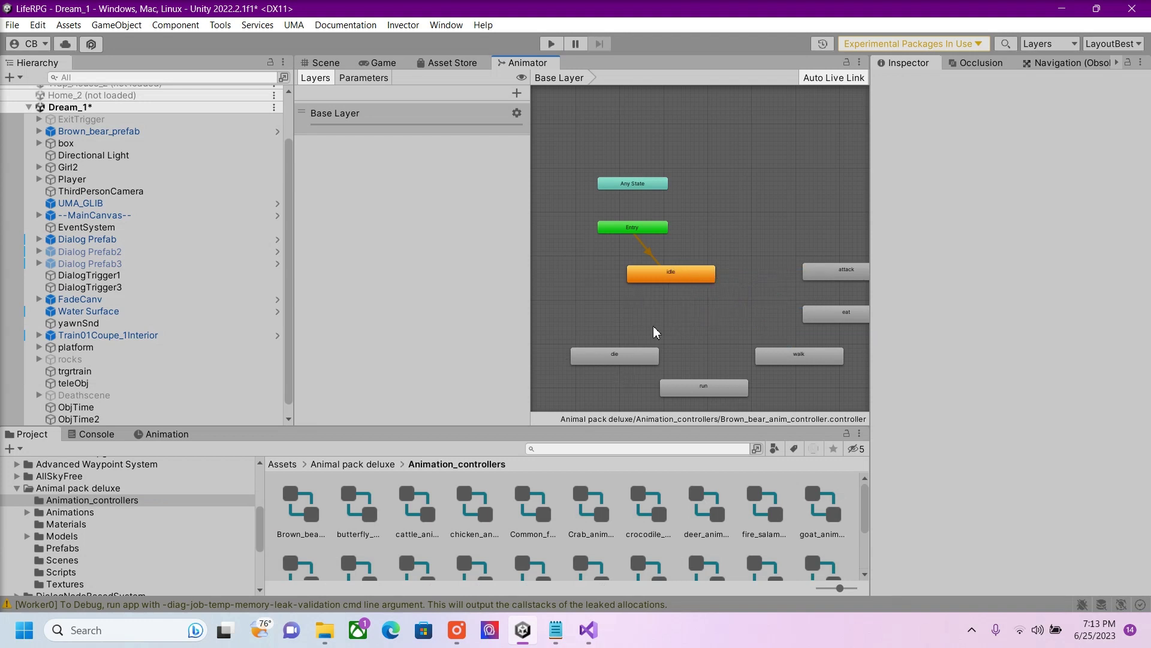
- Nudge the idle state node into place in the bear's Animator graph
mouse_move(685, 280)
mouse_down()
mouse_move(678, 274)
mouse_move(732, 288)
mouse_move(703, 274)
mouse_move(711, 283)
mouse_up()
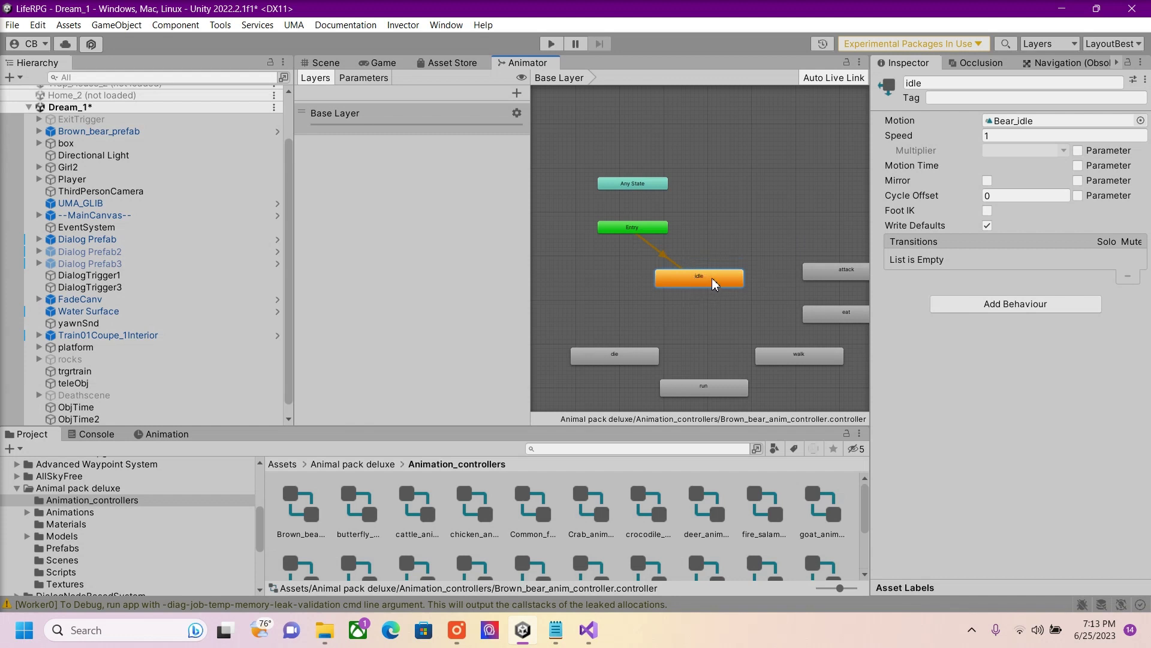
drag(716, 284, 704, 286)
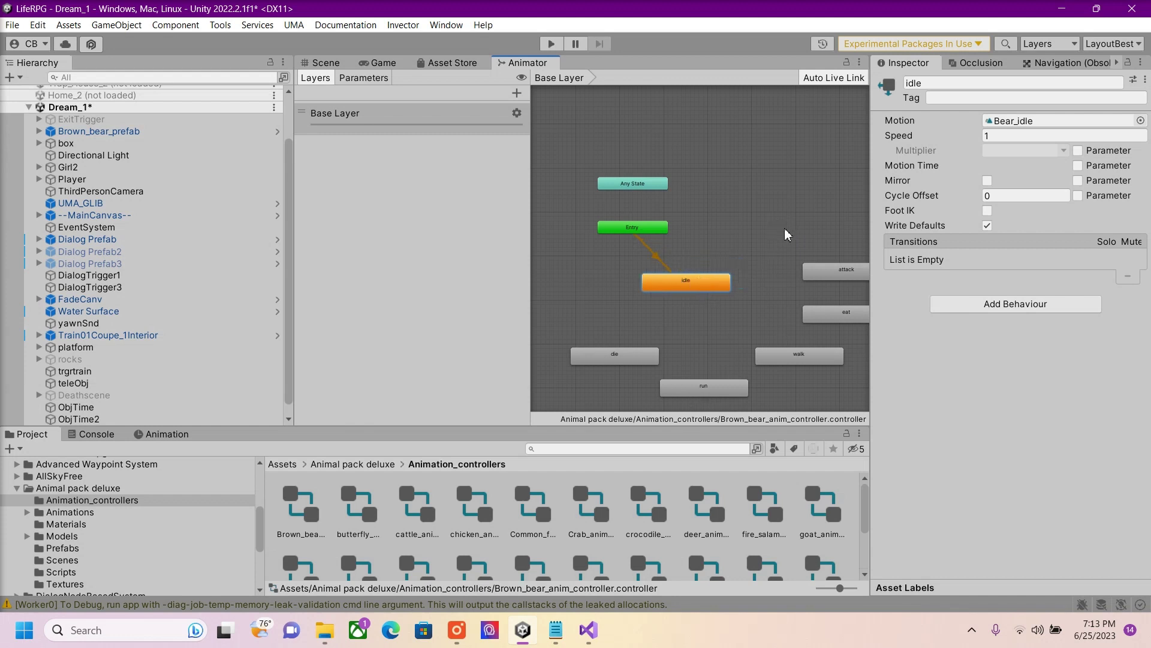
click(807, 219)
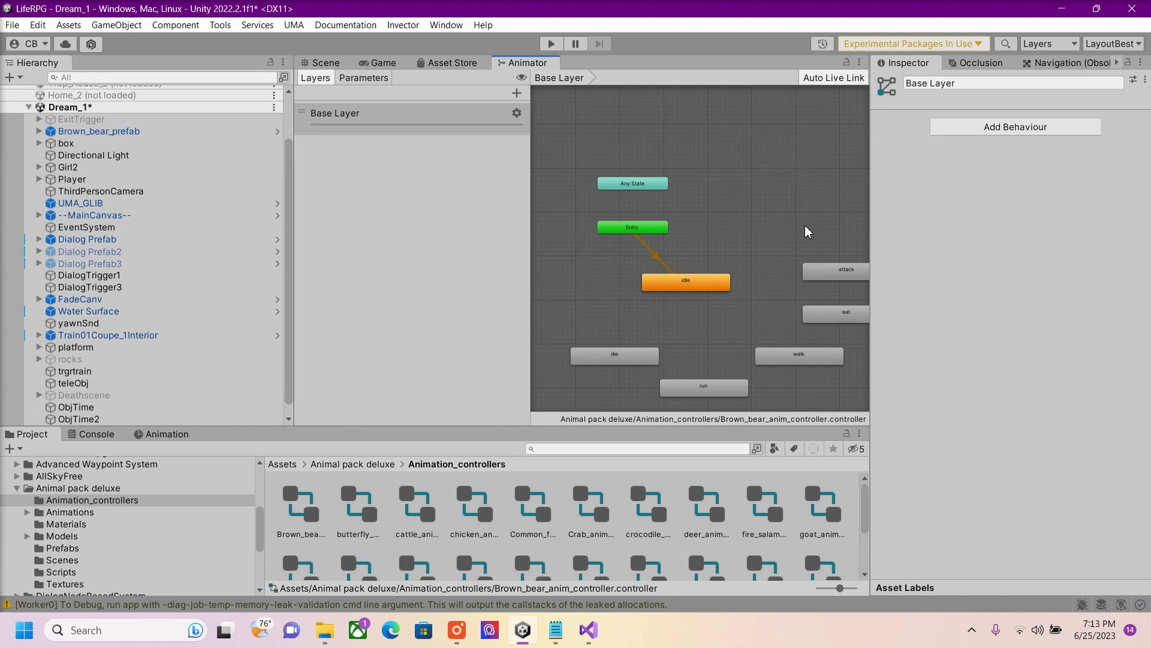
middle_drag(808, 231, 714, 179)
- Inspect the attack, walk, run and die states, leaving die selected with its Bear_die motion
click(758, 225)
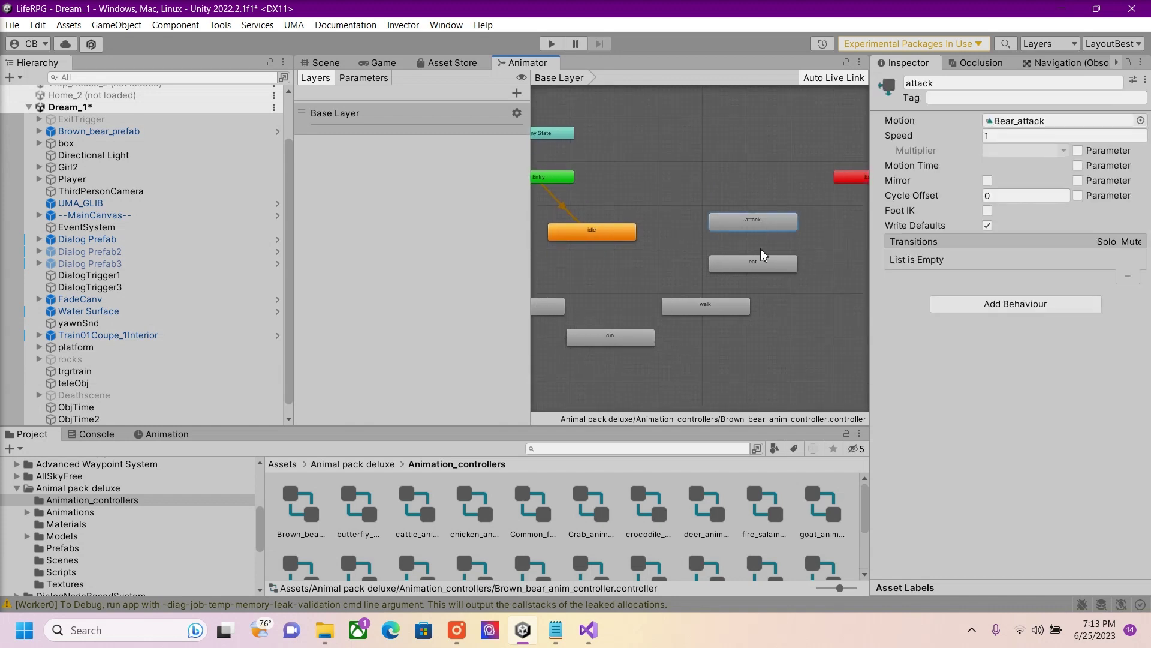
click(722, 313)
click(611, 339)
middle_drag(610, 291, 686, 281)
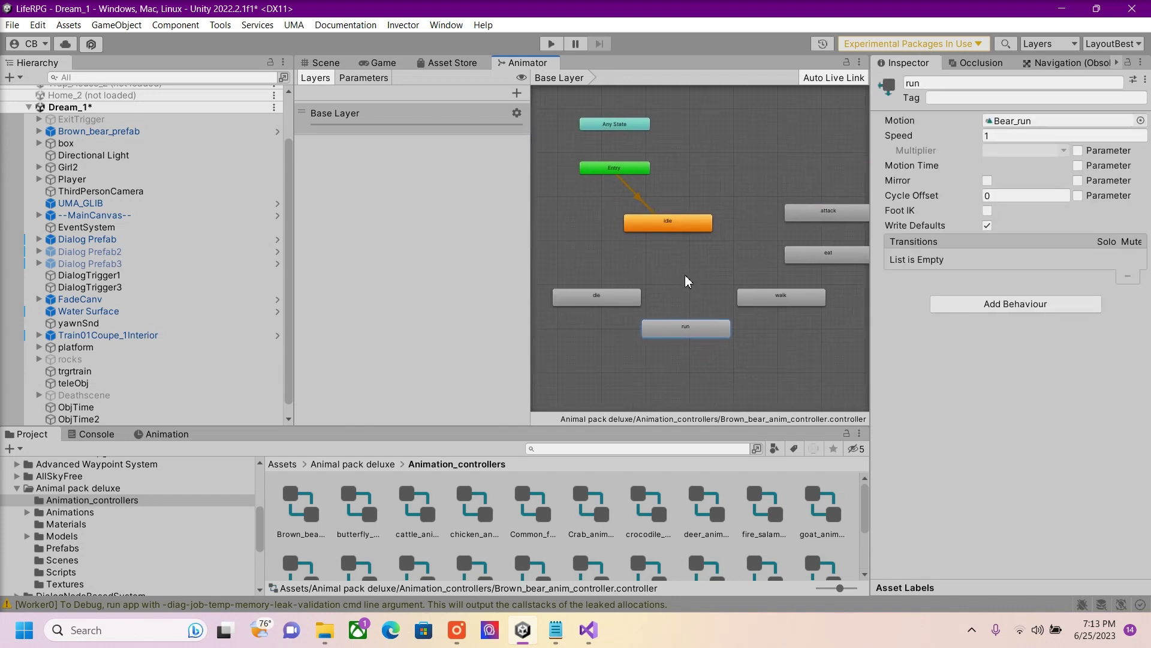
middle_drag(610, 287, 649, 290)
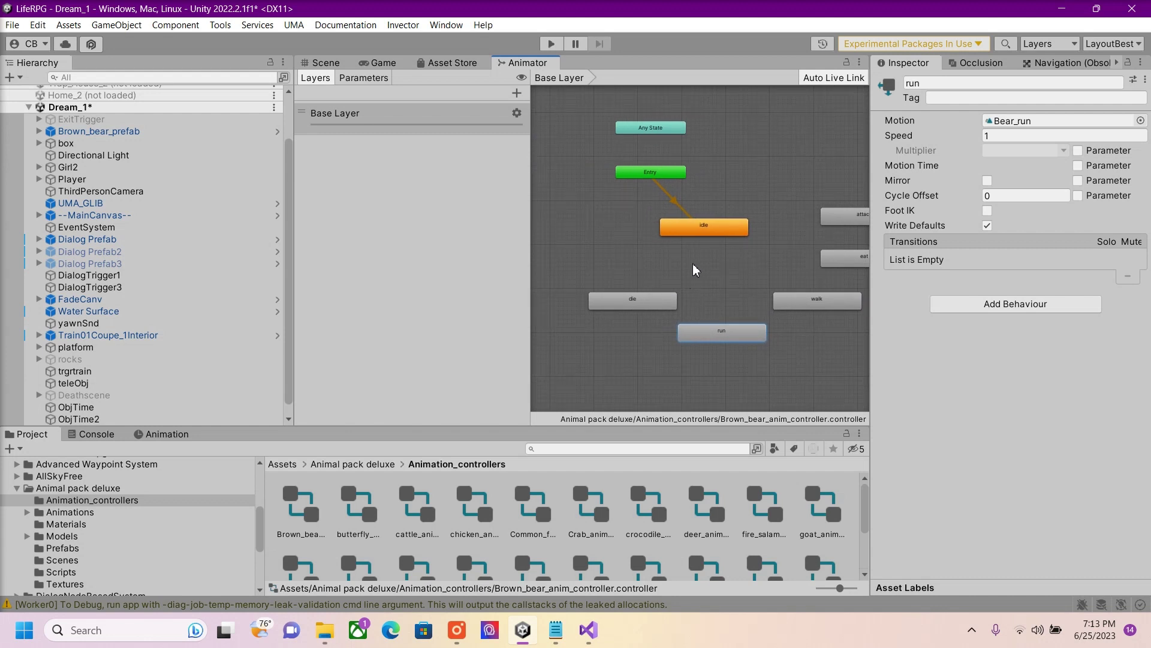
click(664, 306)
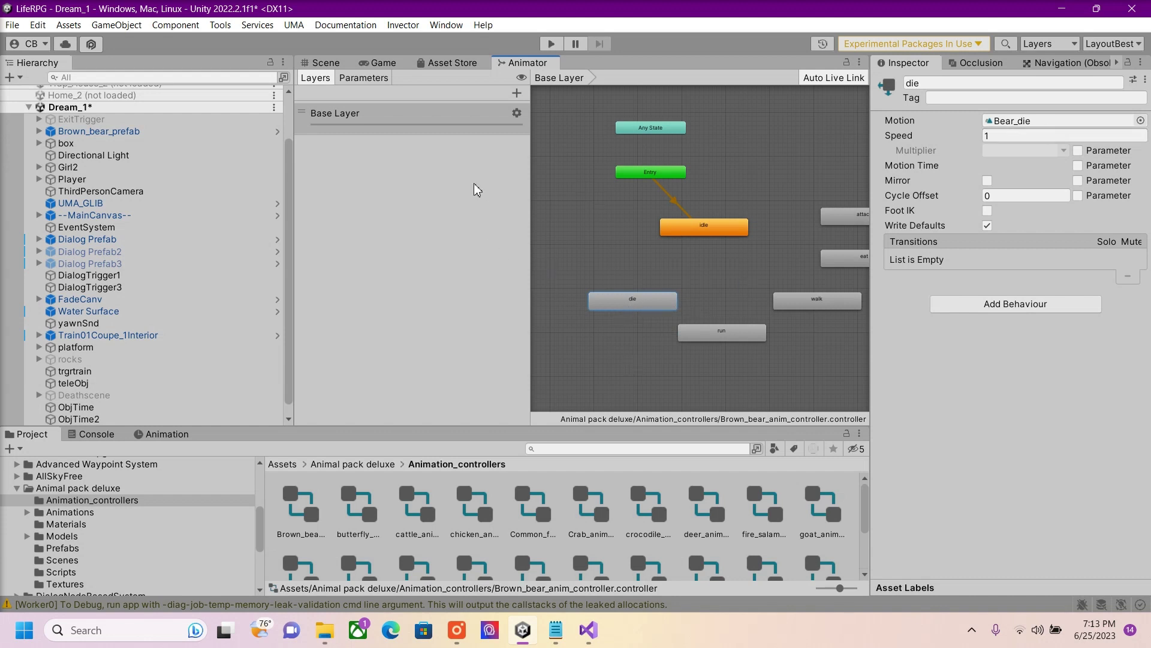
- Return to the Scene view and locate the Bear_die clip (1.4 s, no looping) in the Project
click(325, 62)
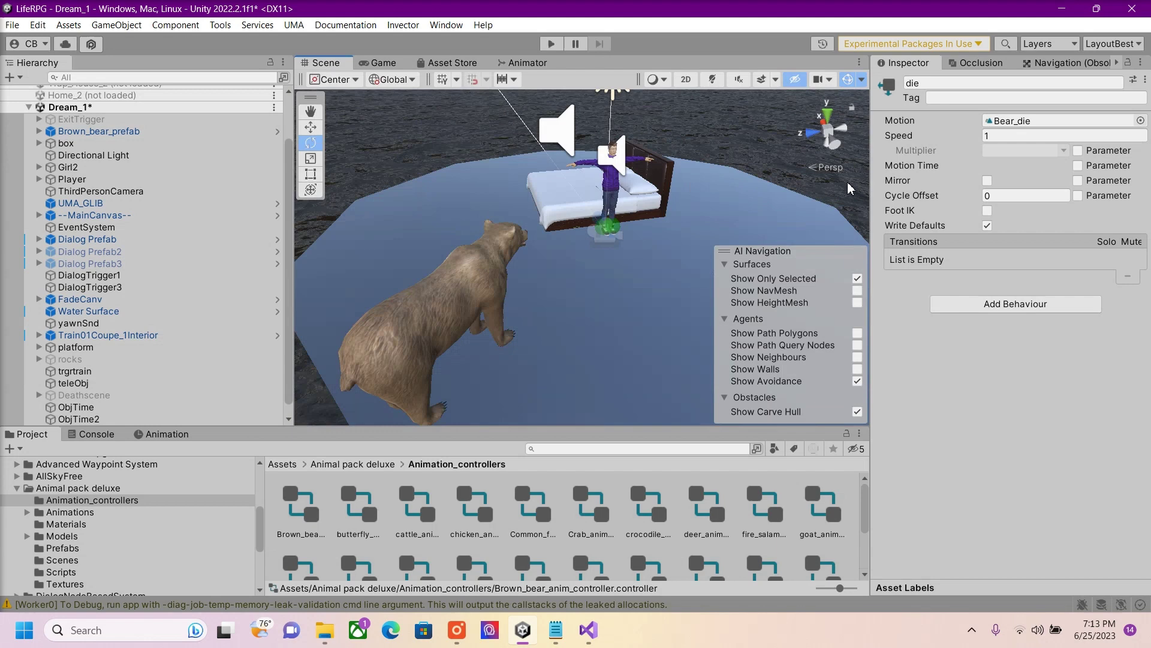
click(1035, 120)
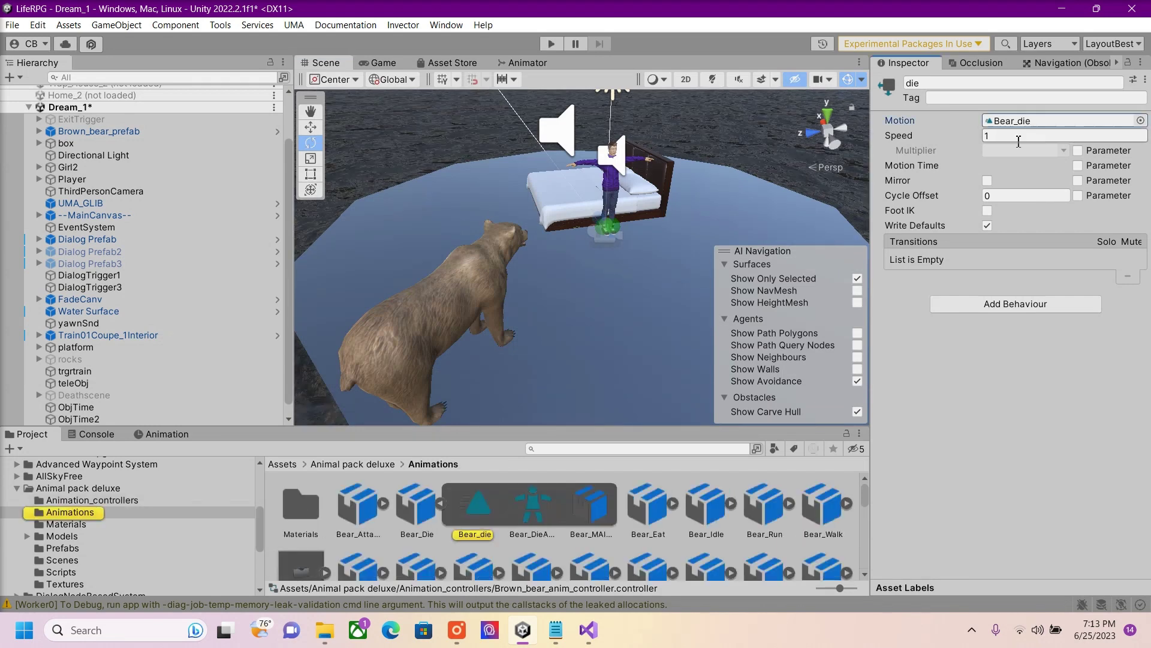
click(498, 502)
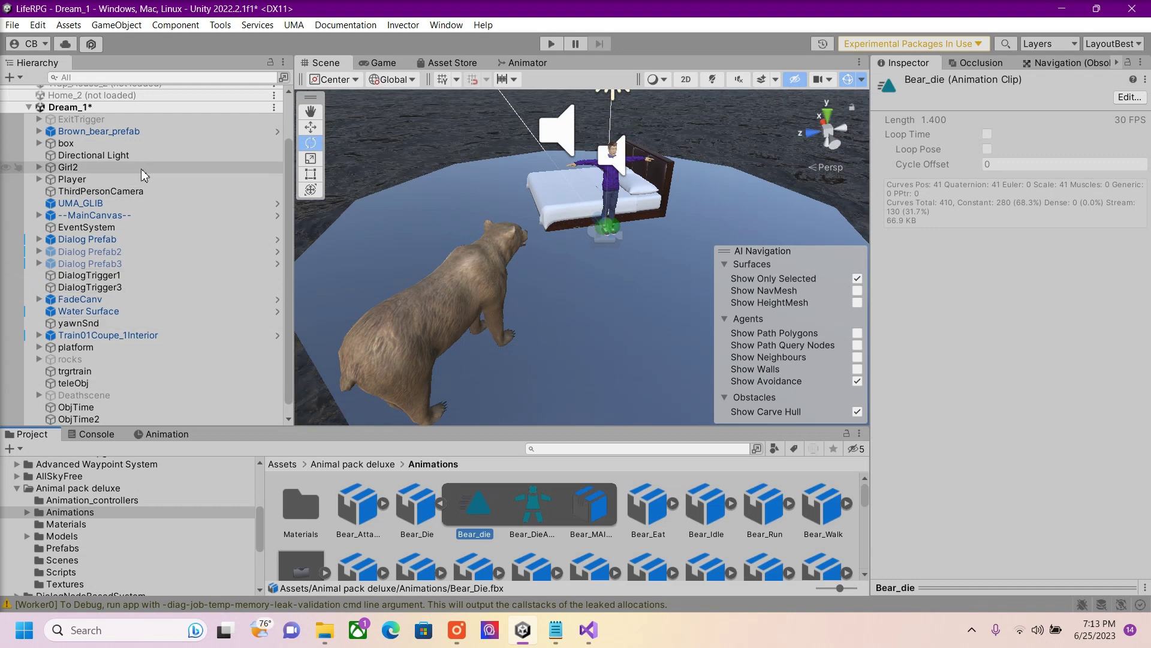
- Add a new 3D Cube to the Dream_1 scene via the Hierarchy menu
click(46, 215)
scroll(40, 167, down, 1)
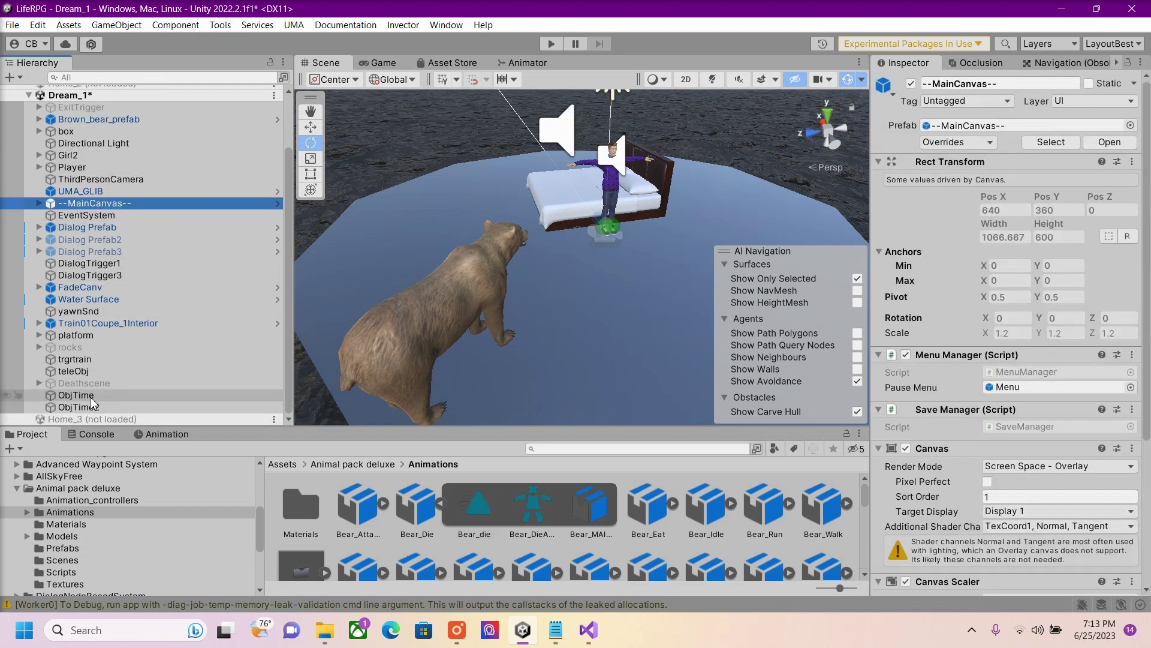
click(29, 95)
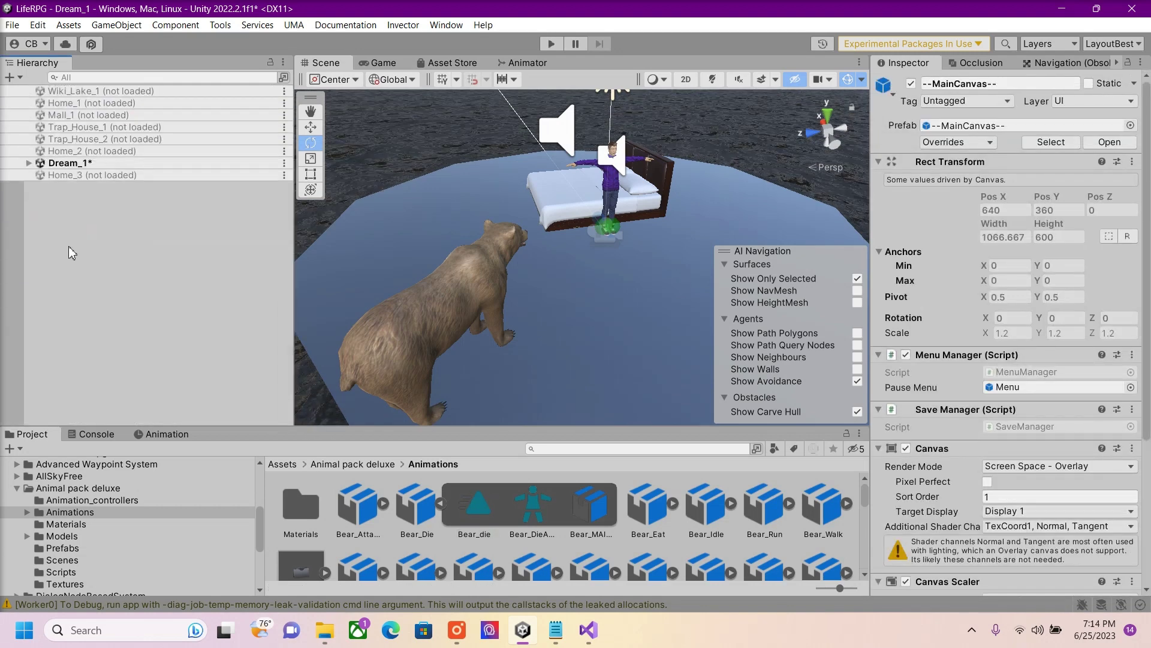
right_click(71, 185)
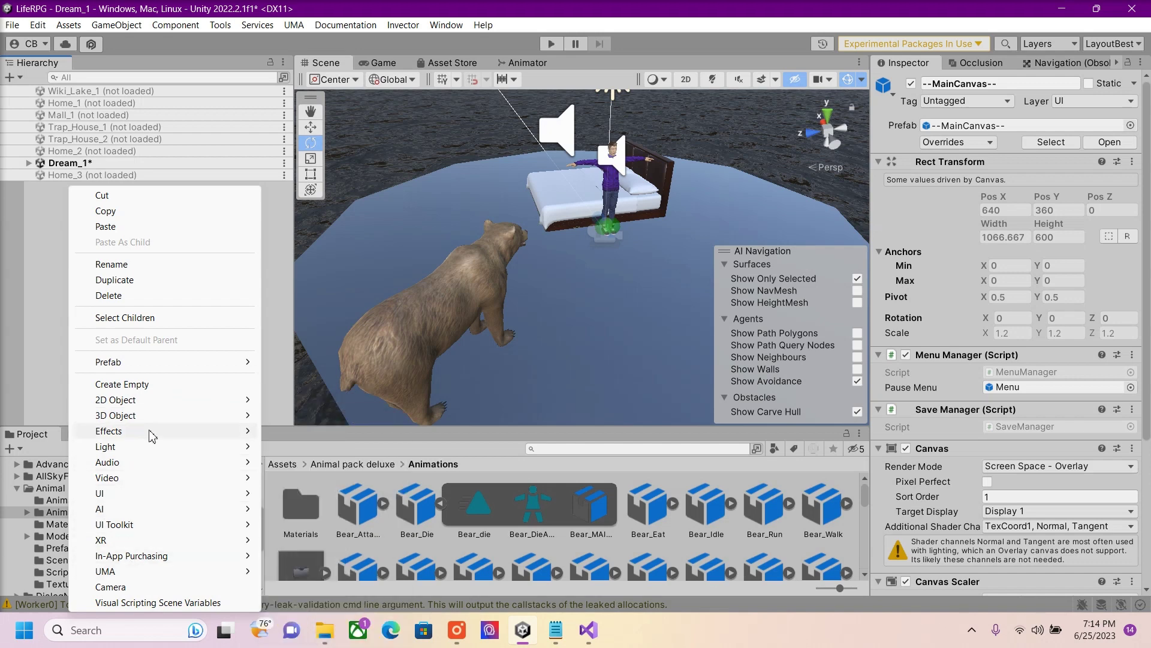
- Reset the Cube's position to 0,0,0 and move it beside the bear near the bed
click(306, 419)
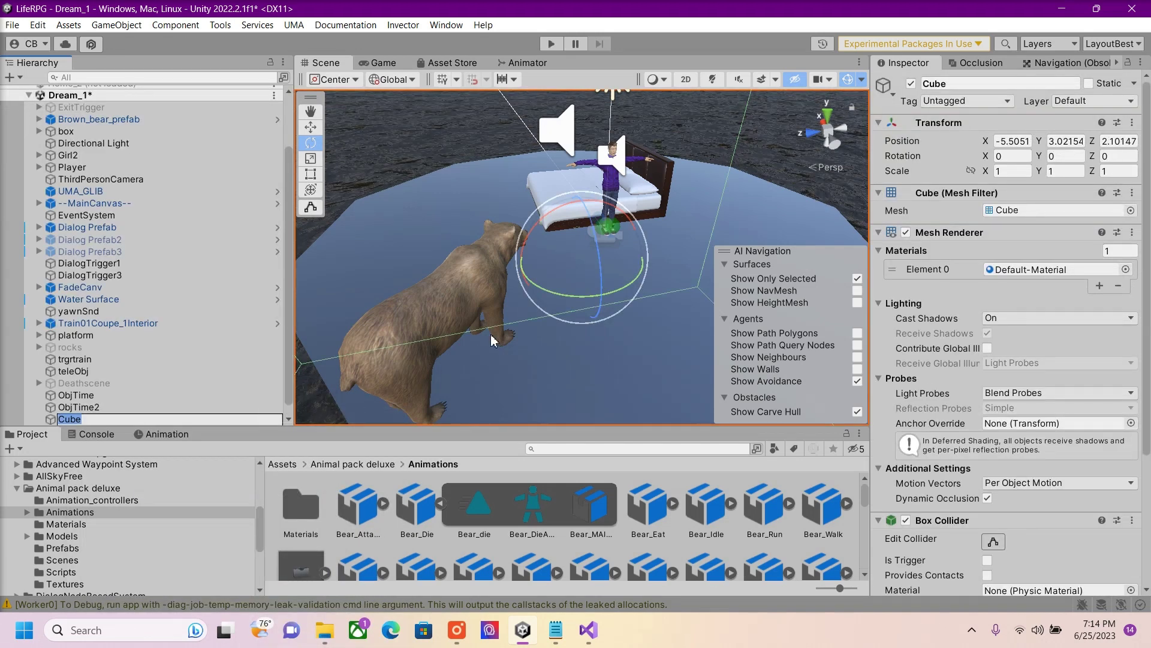
click(1012, 141)
text(0)
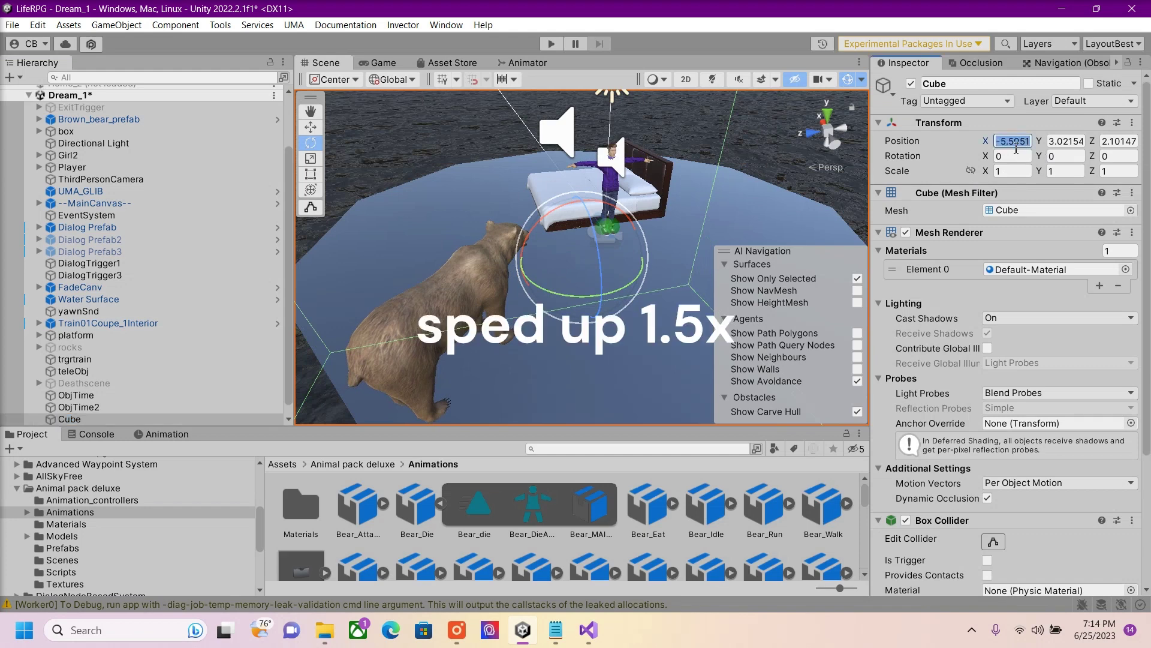
click(1066, 141)
text(0)
key(Tab)
text(0)
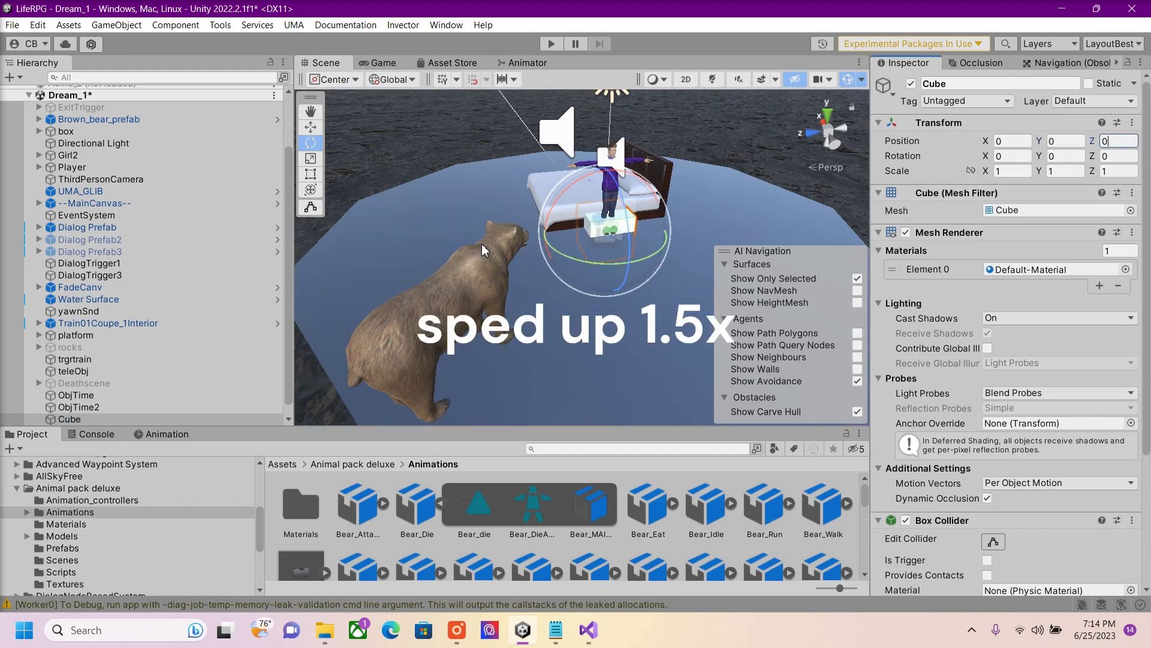
click(271, 407)
key(w)
mouse_move(608, 225)
mouse_down()
mouse_move(670, 297)
mouse_move(684, 233)
mouse_up()
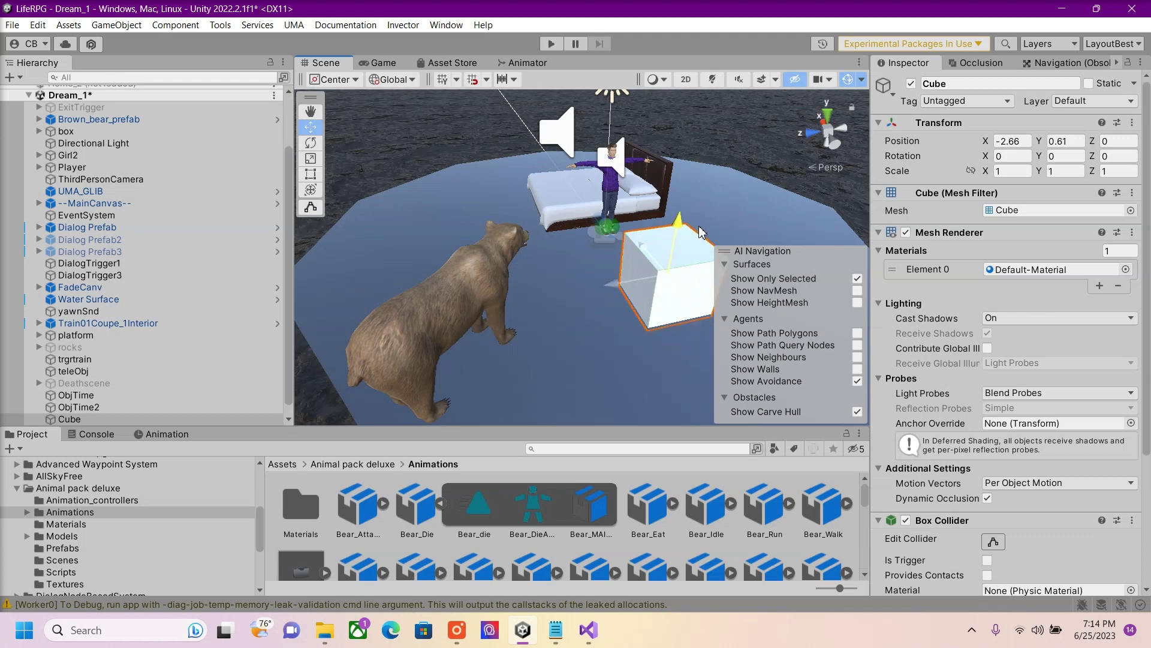
scroll(987, 393, down, 2)
scroll(944, 419, down, 2)
scroll(944, 418, up, 2)
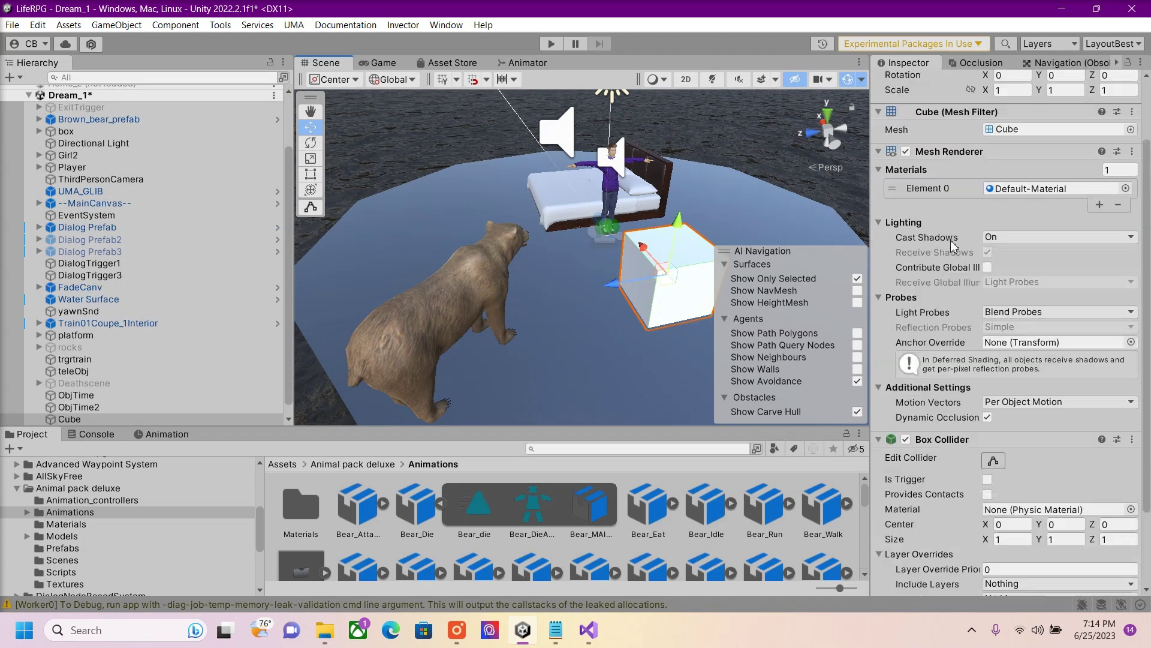
scroll(944, 360, up, 2)
- Disable the Cube's Mesh Renderer and make its Box Collider a trigger
click(906, 232)
scroll(989, 379, down, 5)
click(987, 380)
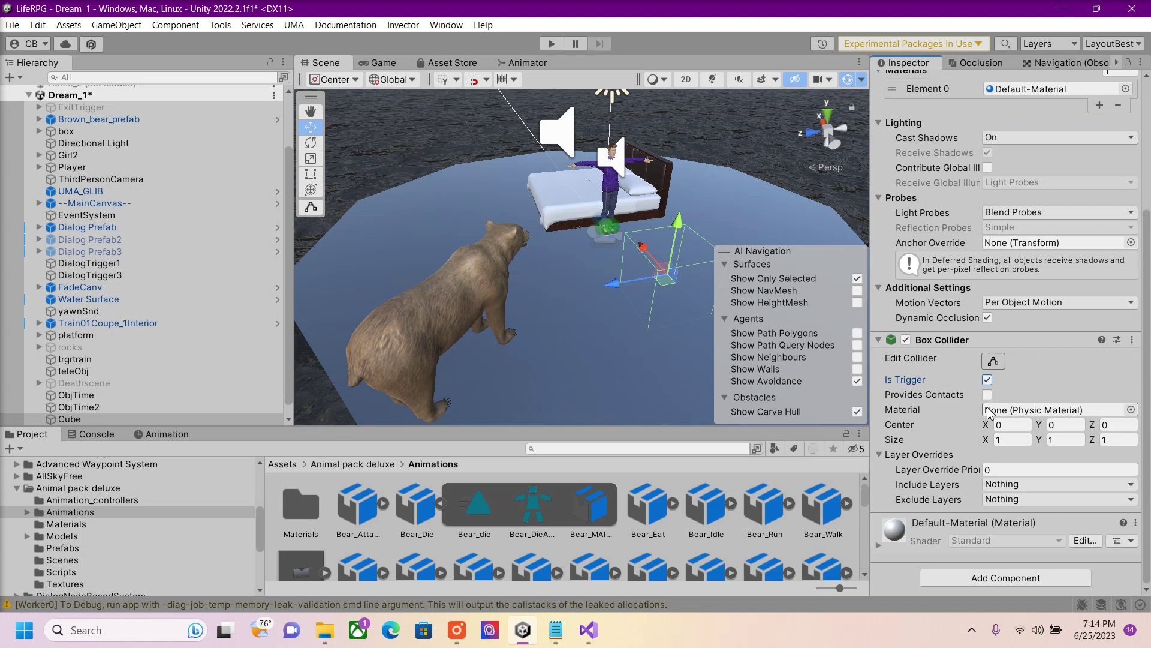
- Attach the TriggerCustom script from the scripts folder to the Cube
click(54, 487)
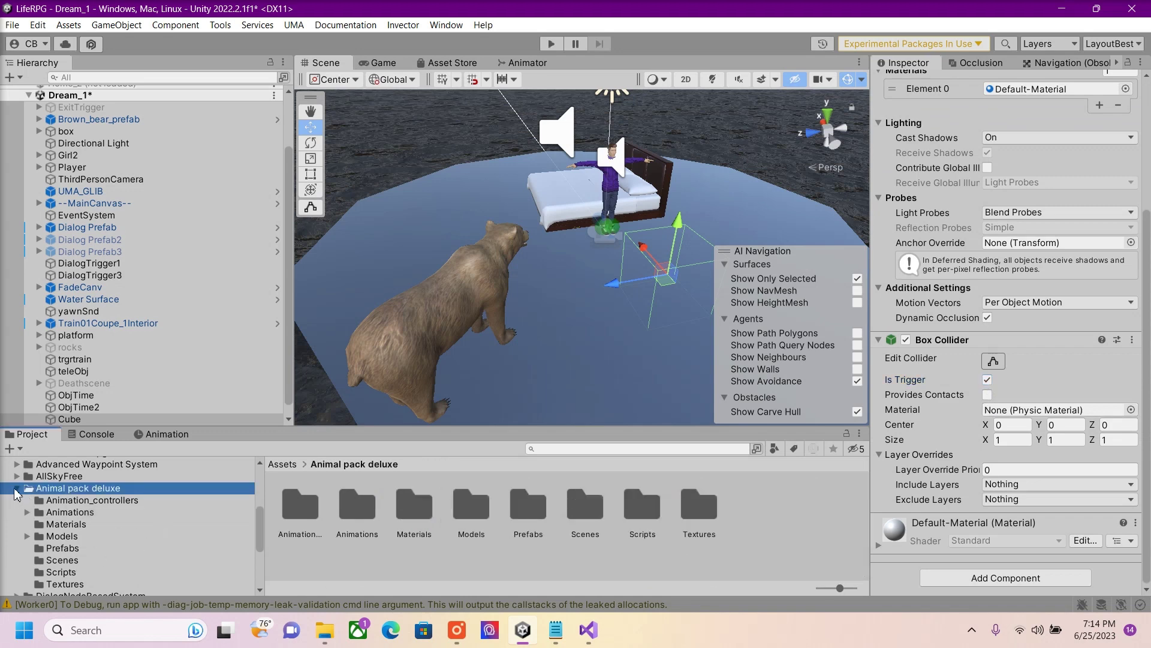
scroll(36, 509, up, 5)
click(56, 570)
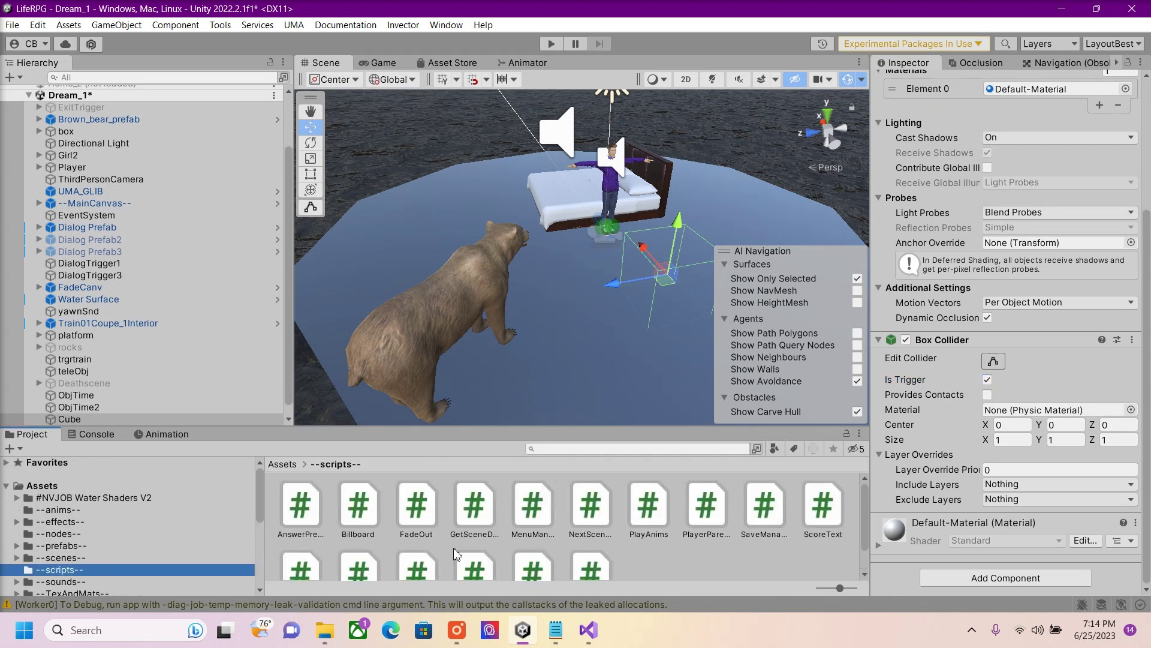
scroll(540, 526, down, 2)
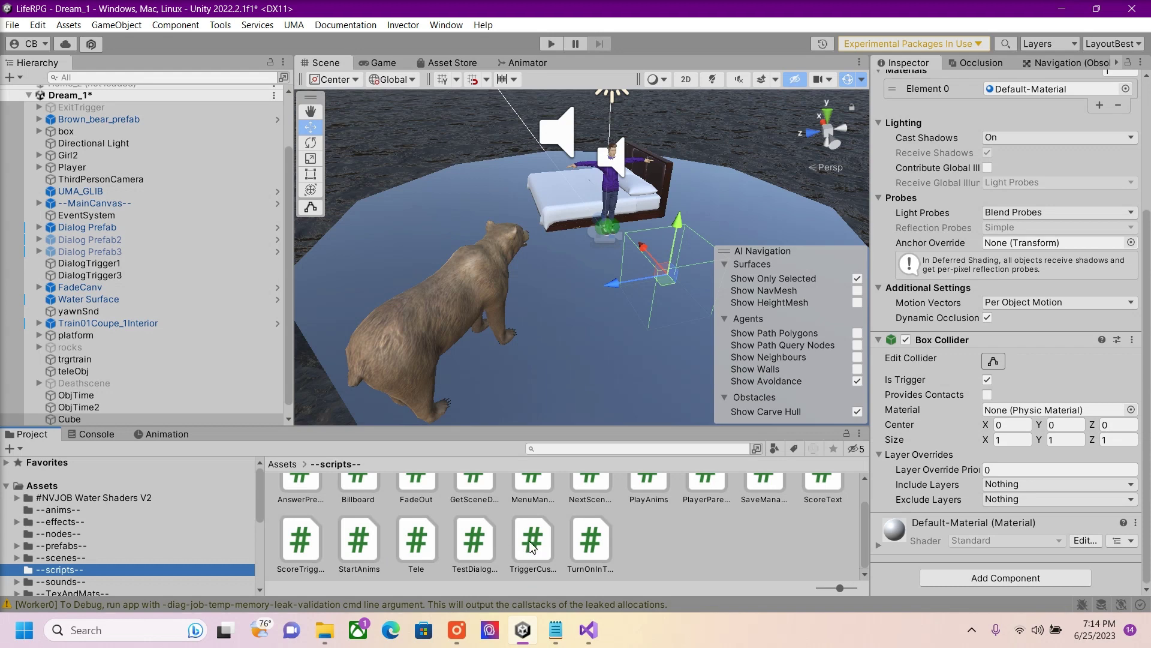
drag(532, 548, 948, 511)
scroll(934, 487, down, 5)
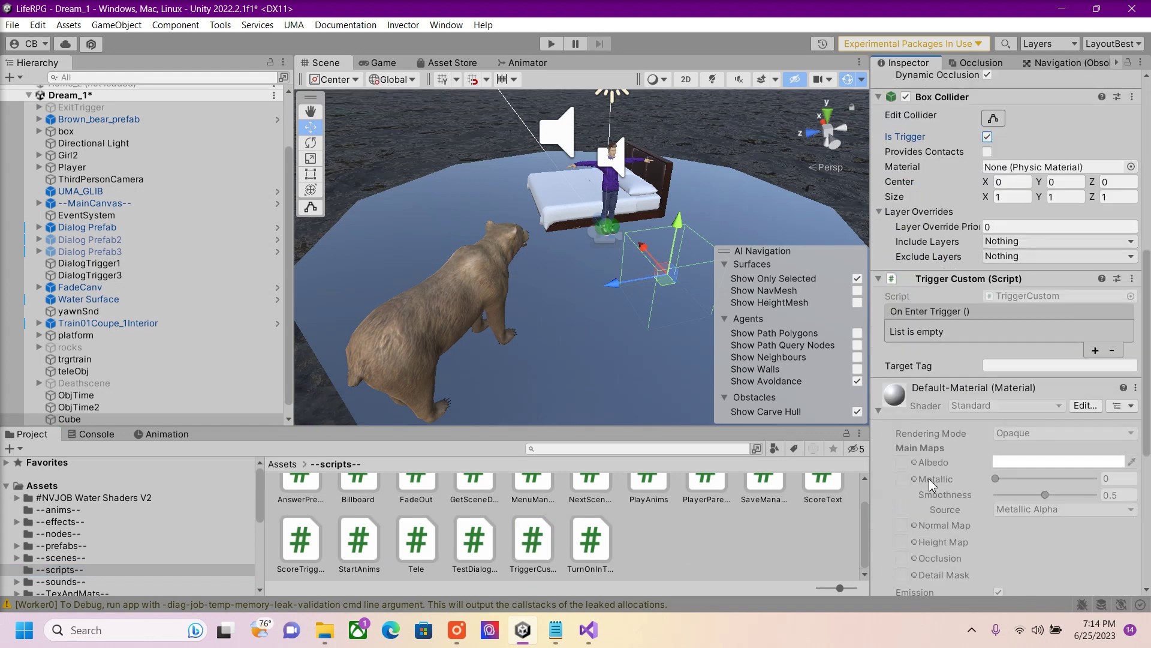
- Add an On Enter Trigger event targeting Brown_bear_prefab
click(1096, 350)
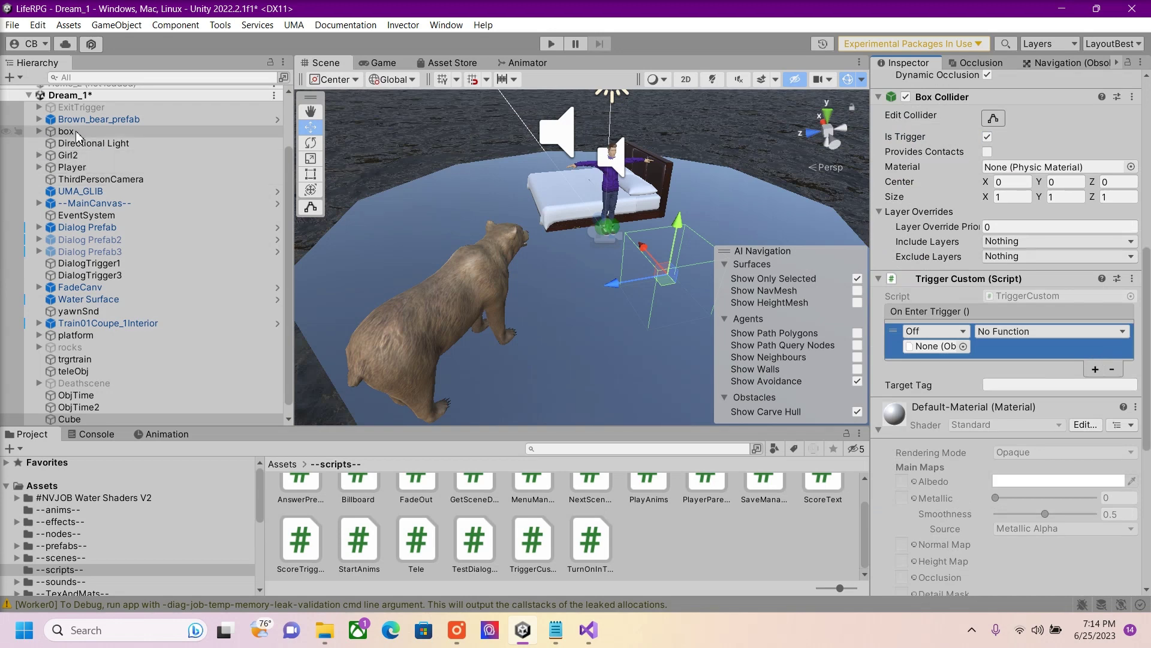
scroll(135, 252, up, 2)
scroll(140, 257, down, 3)
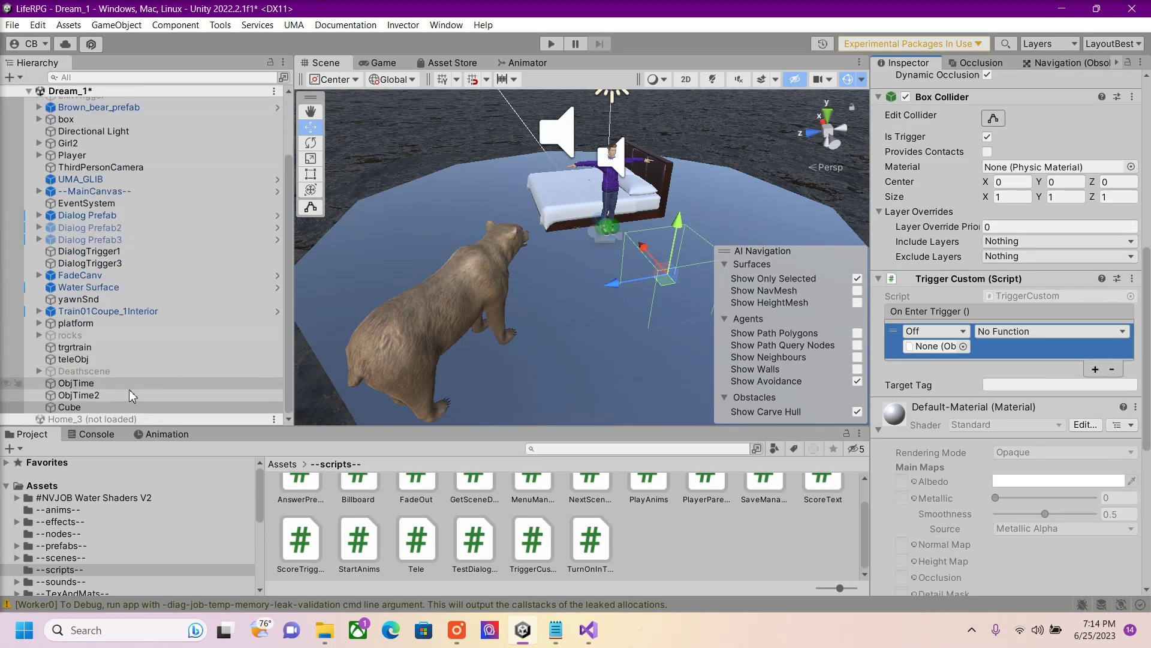
scroll(126, 383, up, 3)
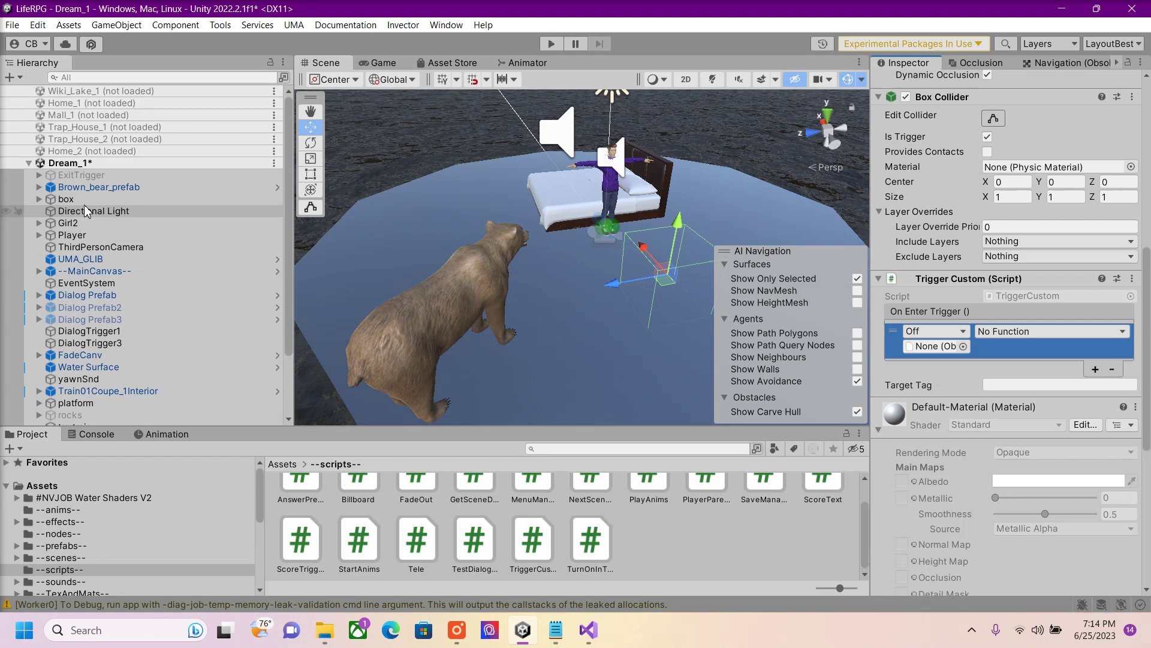
drag(99, 187, 936, 345)
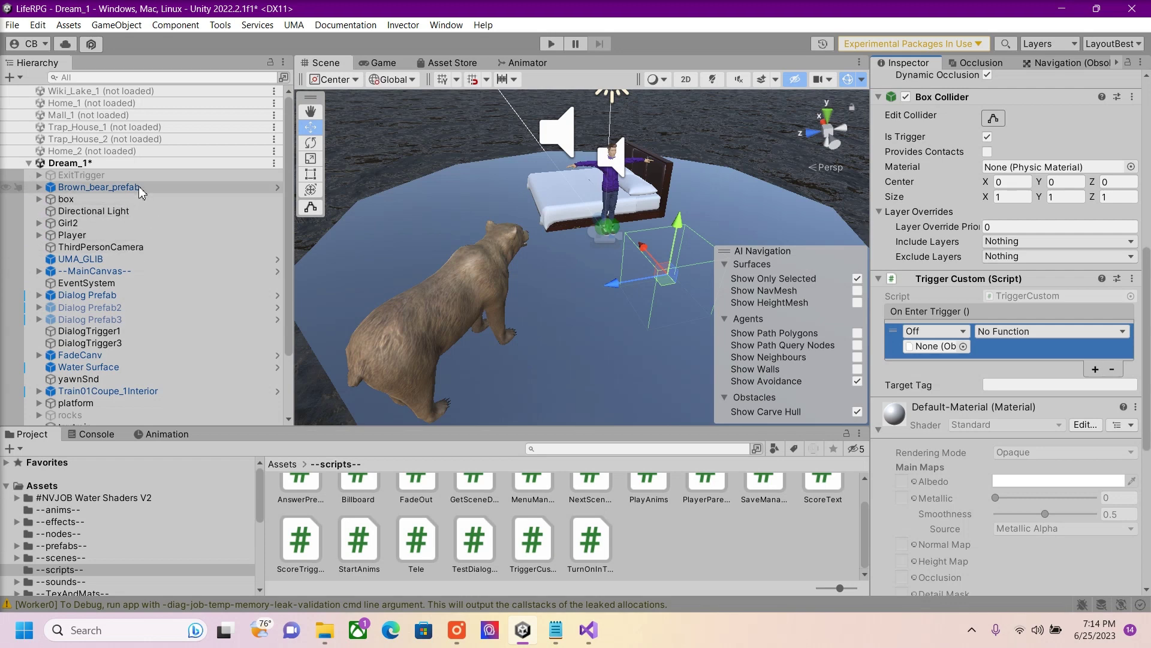
- Set the event to Runtime Only calling Animator.Play(string) with 'die'
click(949, 337)
click(990, 378)
click(1017, 332)
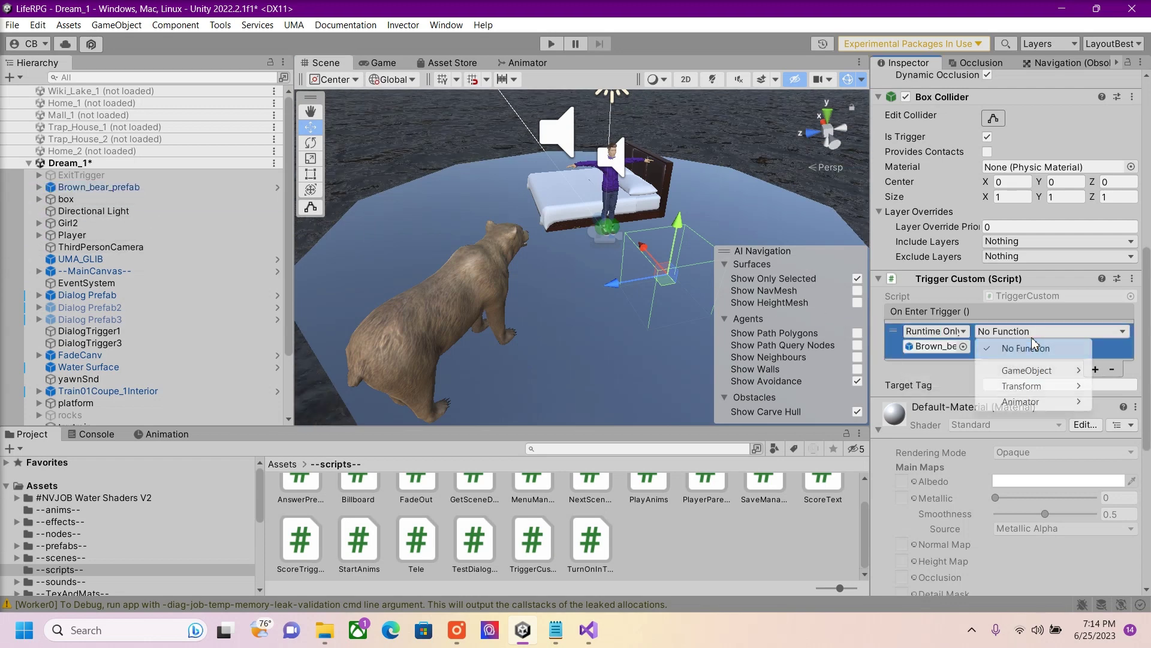
mouse_move(1021, 401)
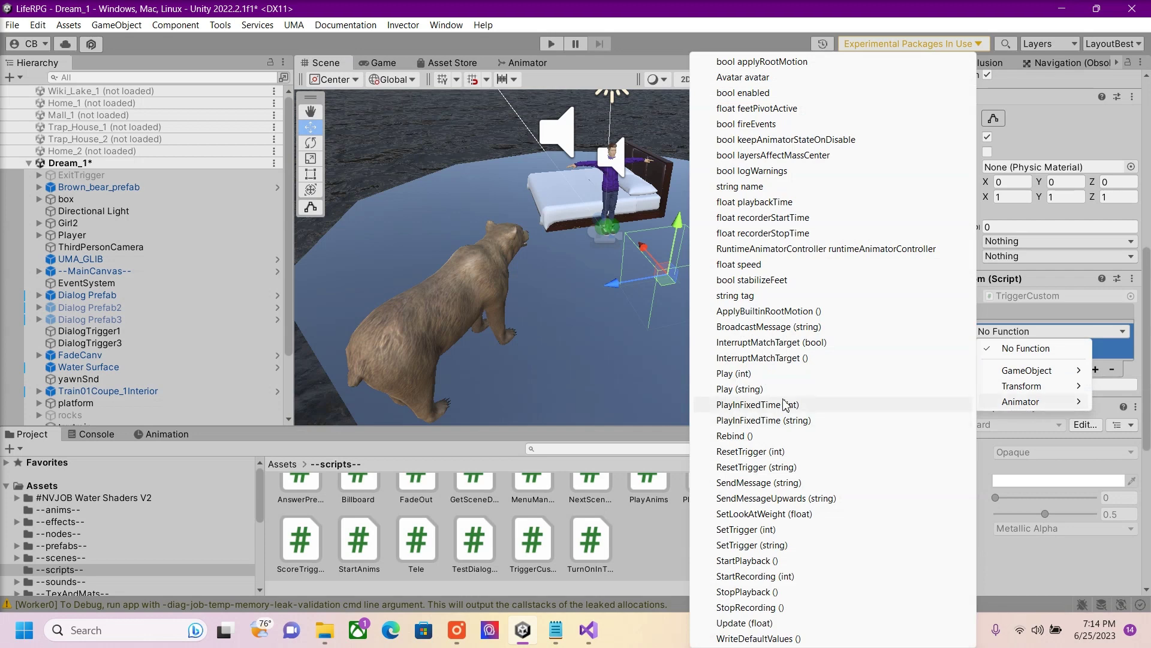
click(739, 389)
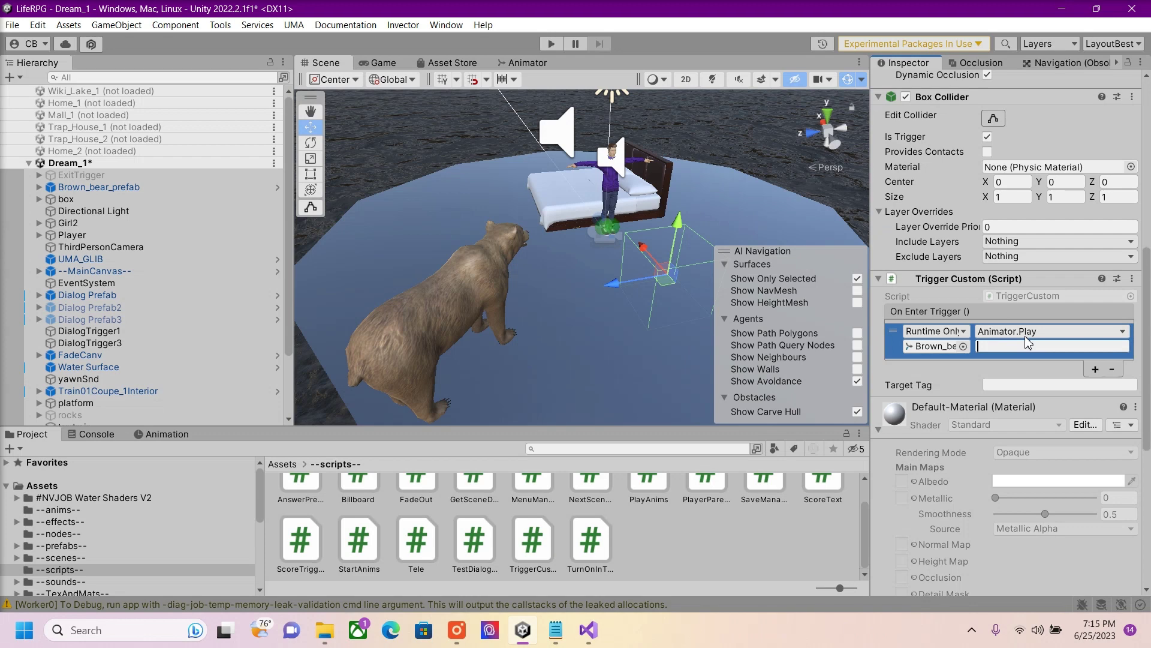
text(die)
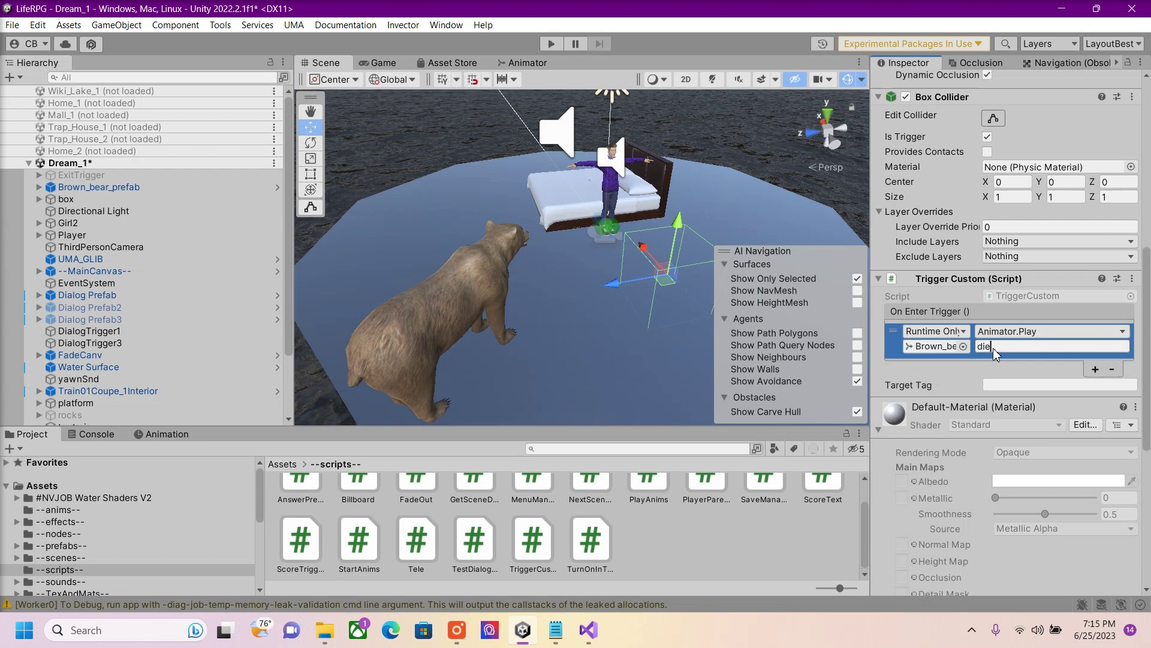
- Confirm the Player's tag and set the trigger's Target Tag to Player
click(96, 235)
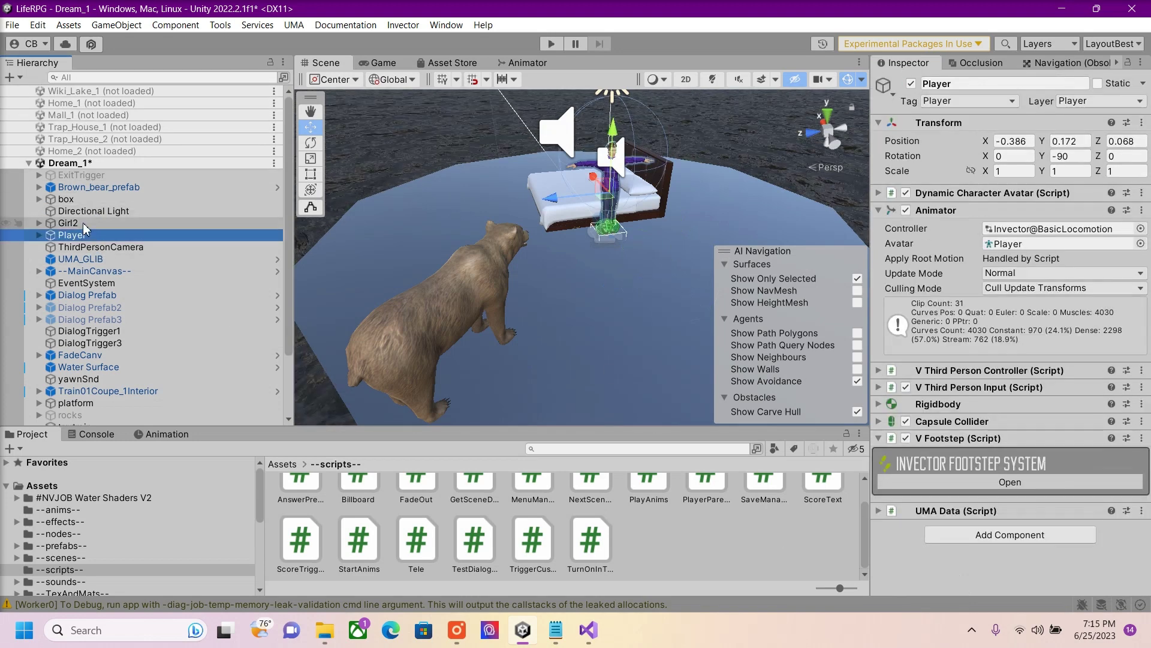
scroll(99, 270, down, 3)
click(69, 406)
scroll(935, 409, down, 5)
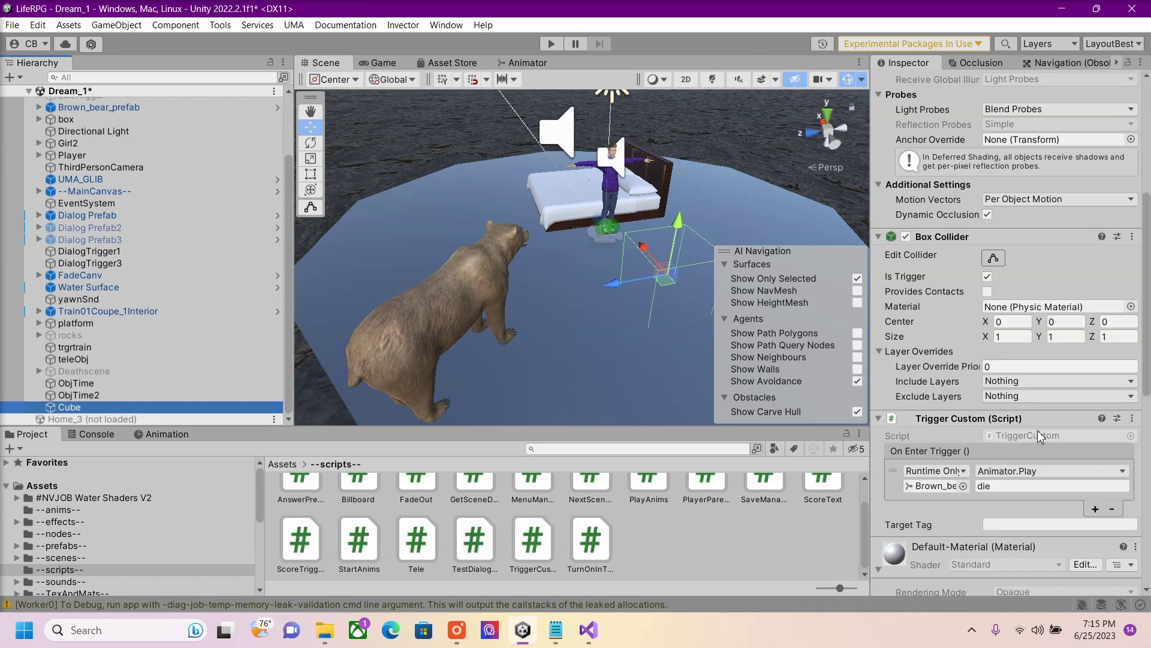
scroll(935, 410, down, 5)
click(1008, 364)
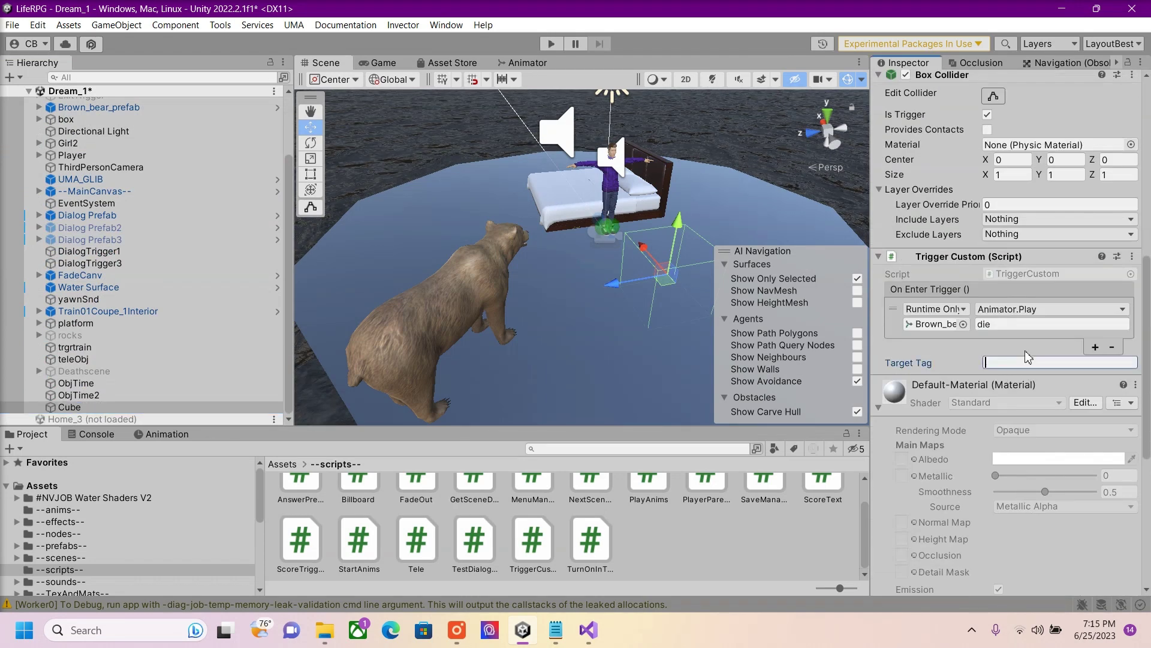
text(Player)
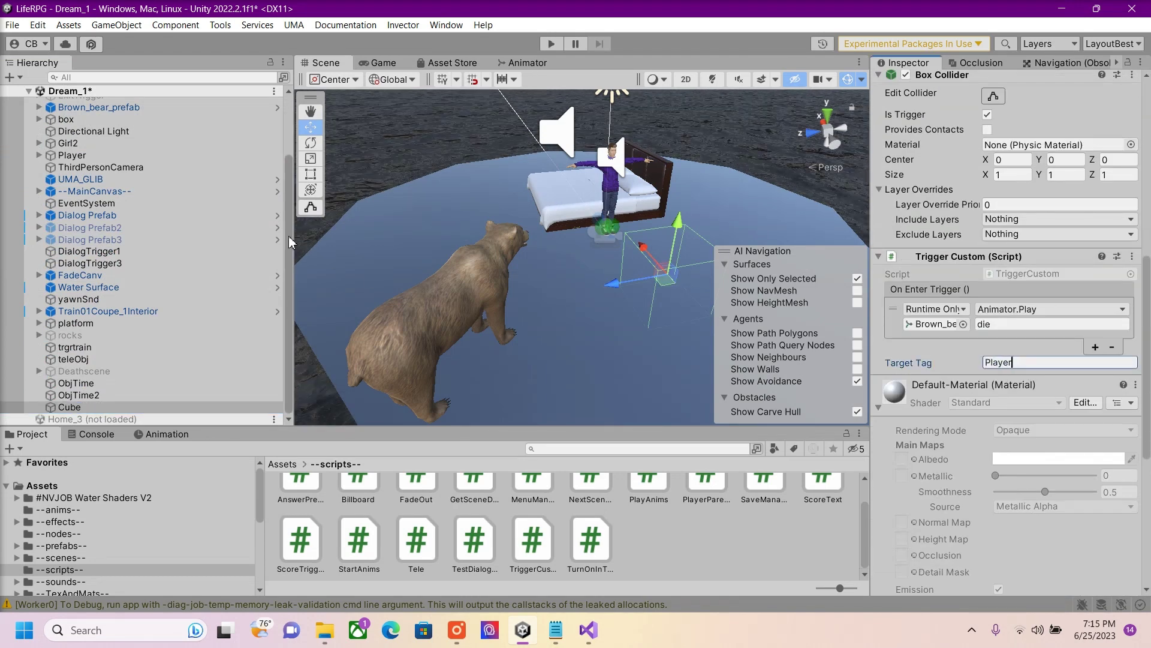
- Play-test: walk the player into the trigger so the bear dies, then stop Play and open Visual Studio
click(552, 44)
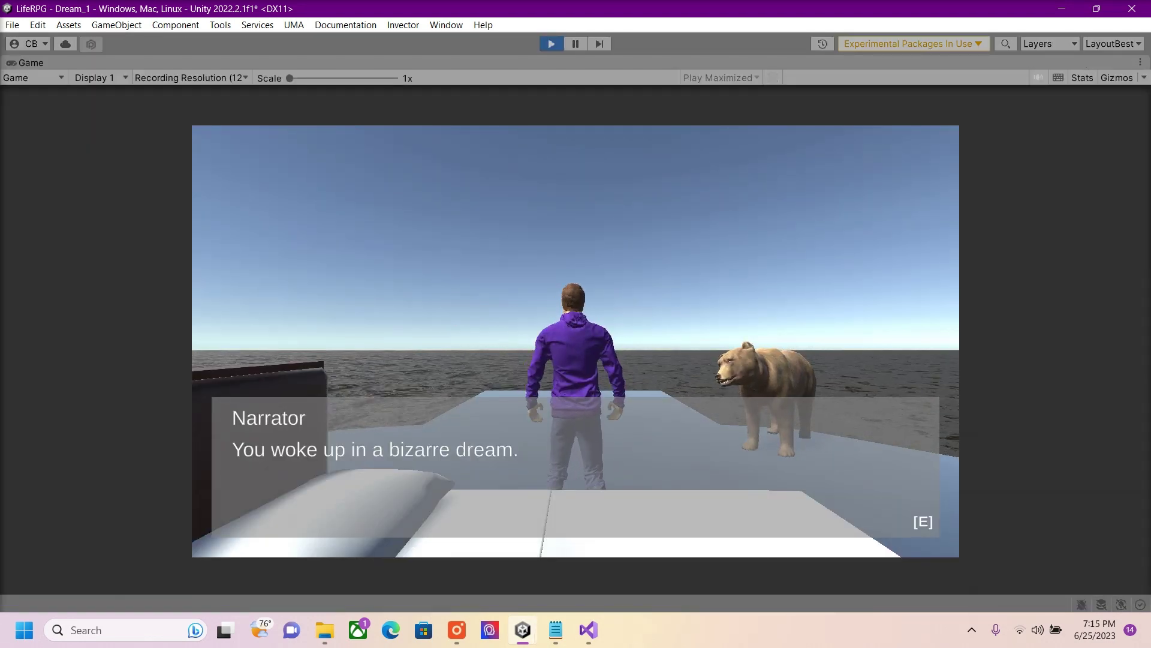
key(e)
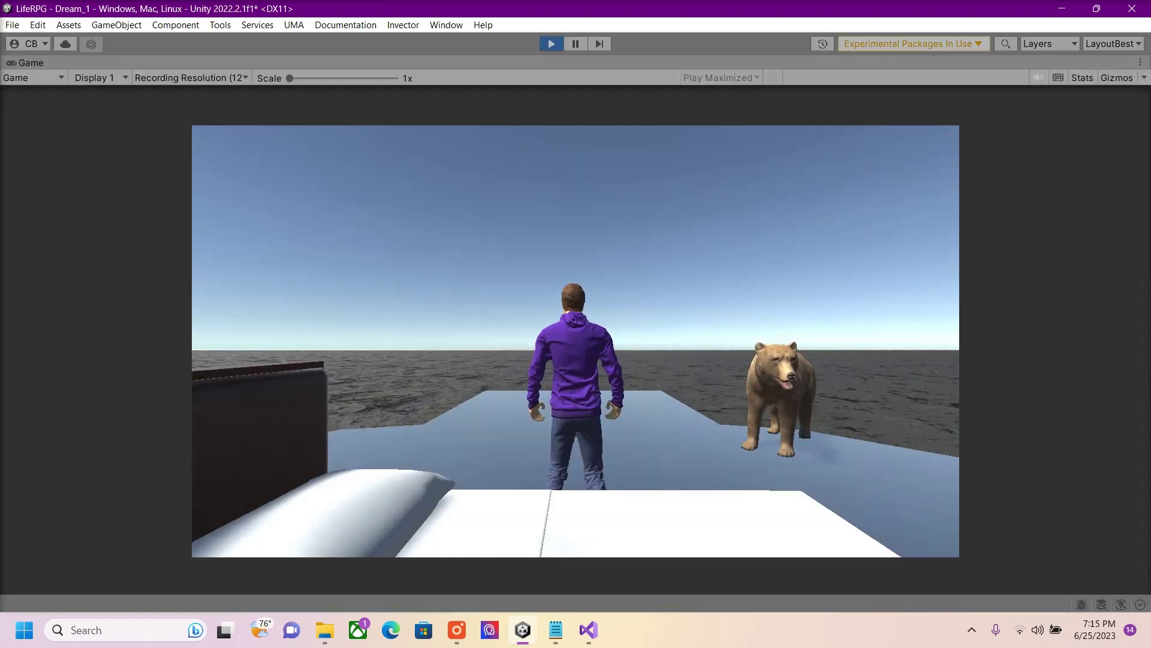
key(w)
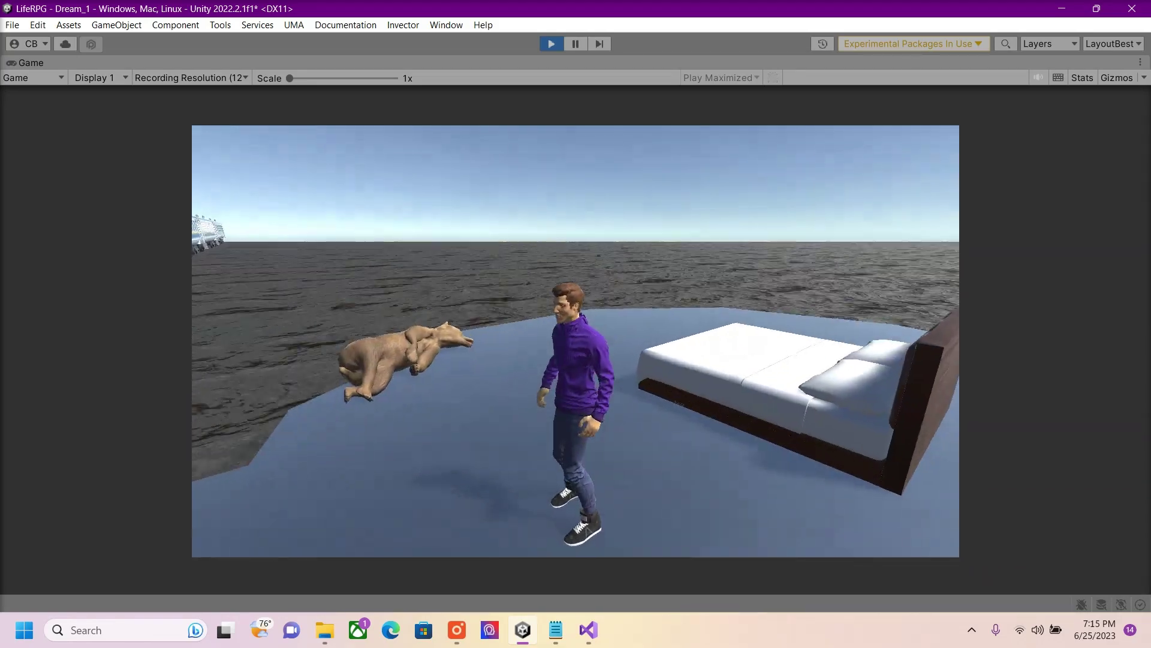
key(w)
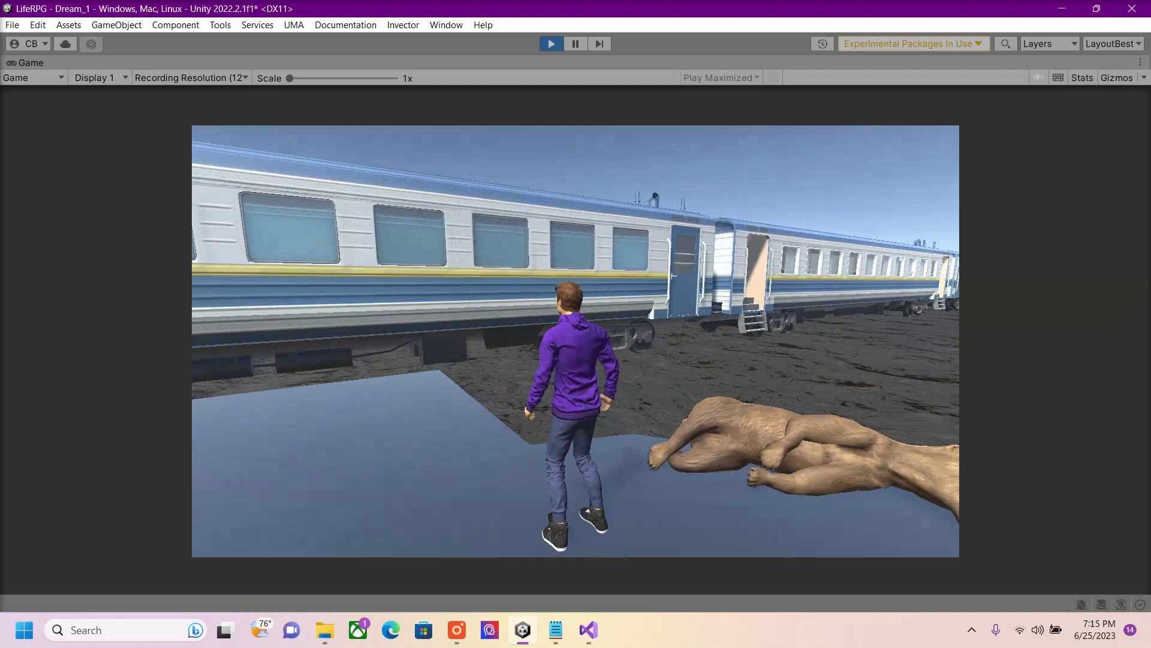
key(ctrl+p)
double_click(471, 558)
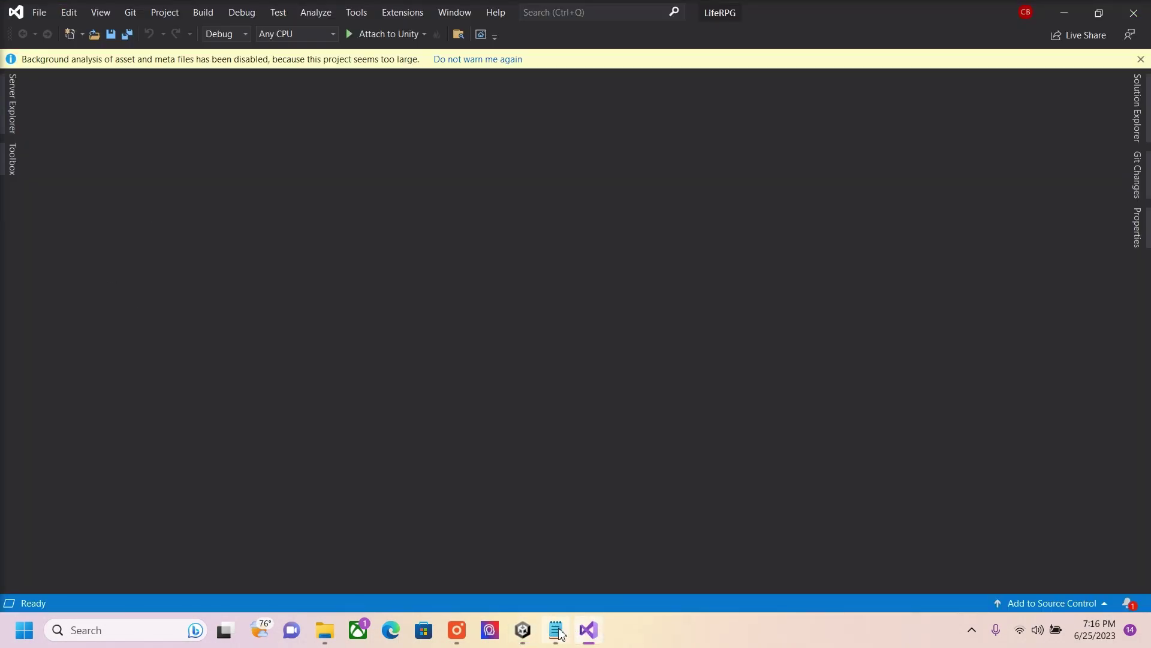
- Paste the line into NOTES as gameObject.GetComponent<Animator>().Play("sleeping");
click(522, 629)
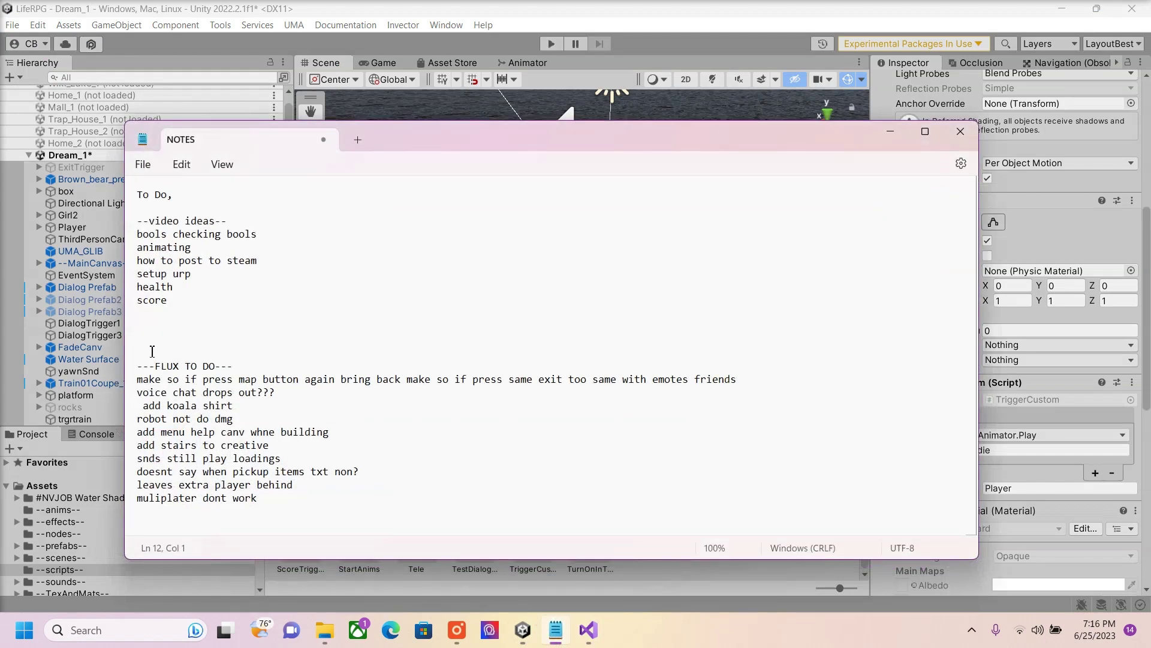
right_click(151, 342)
click(200, 145)
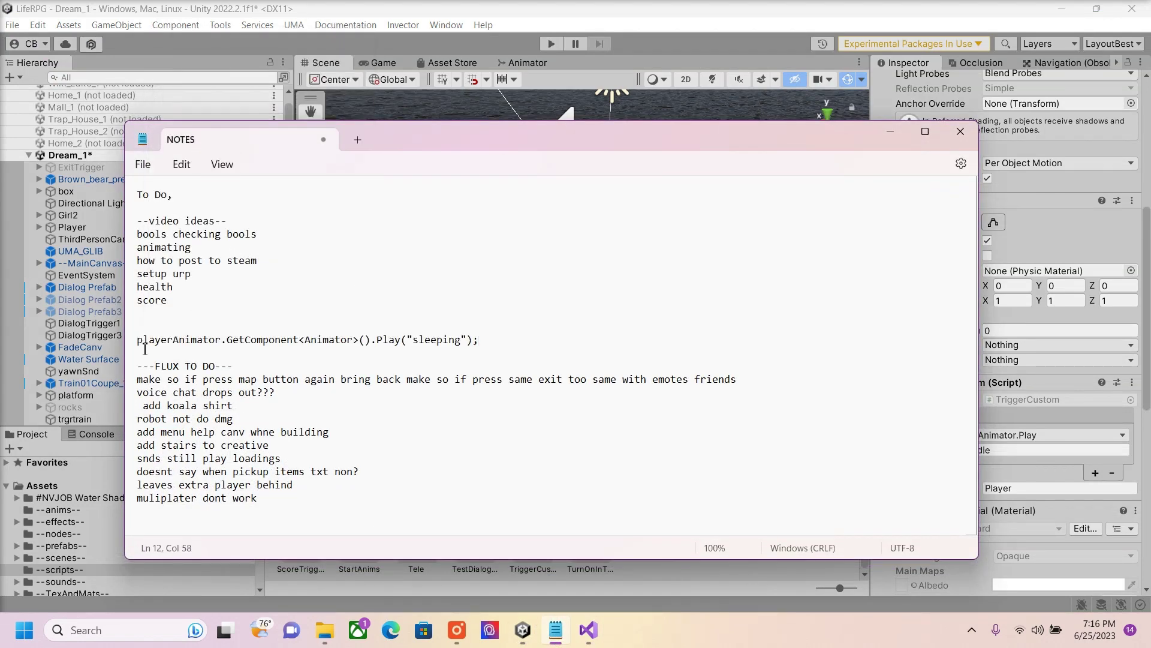
drag(220, 340, 132, 342)
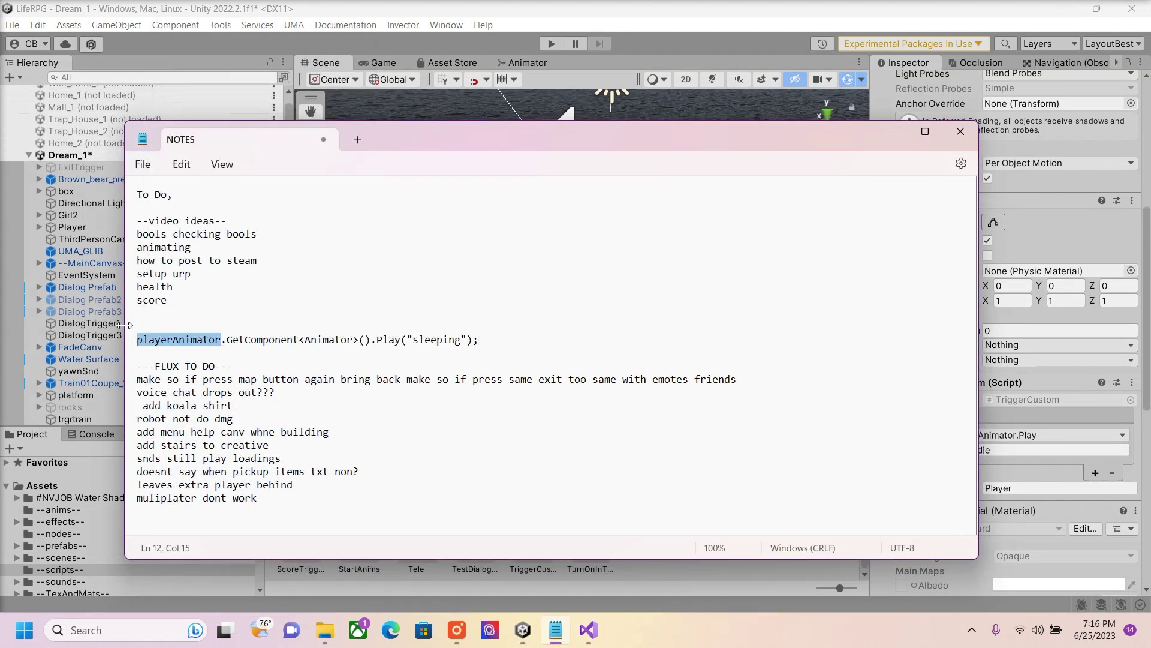
text(gameObject)
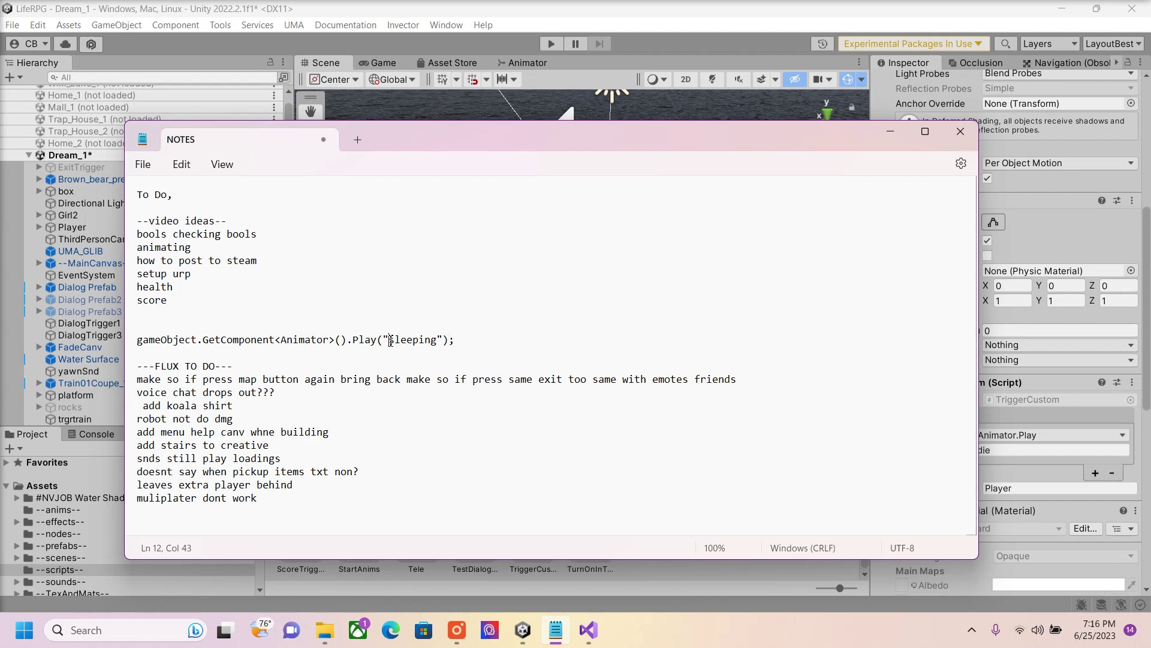
drag(389, 340, 439, 342)
- Back in Unity, select Player then Brown_bear_prefab to show their Animator components
key(alt+Tab)
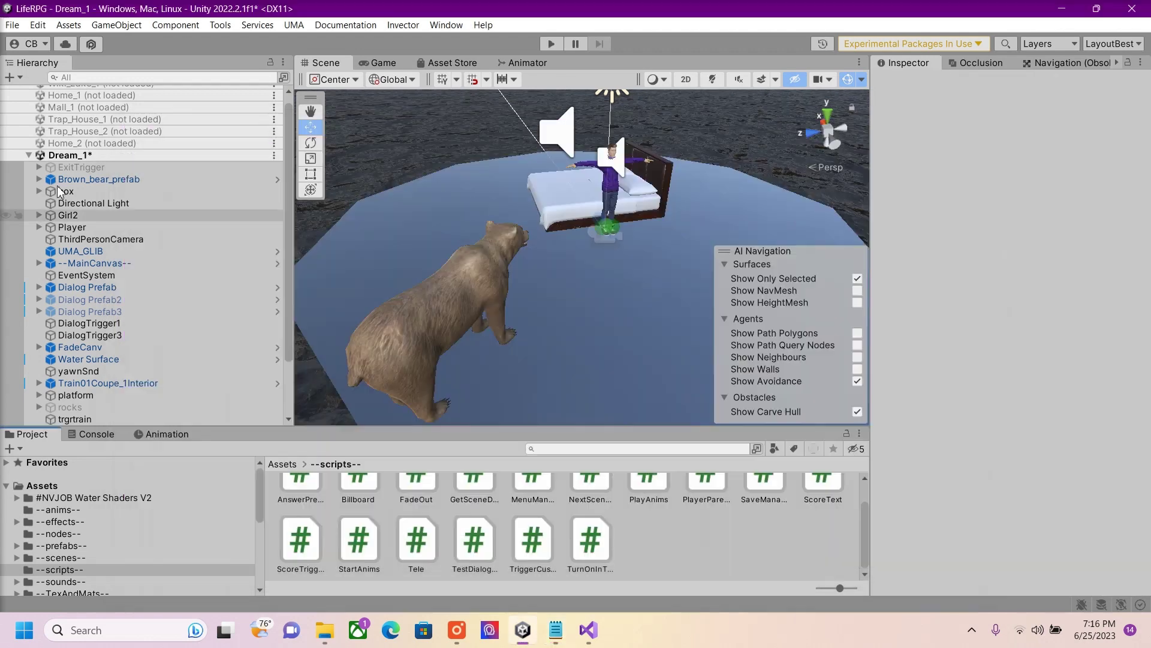
click(72, 226)
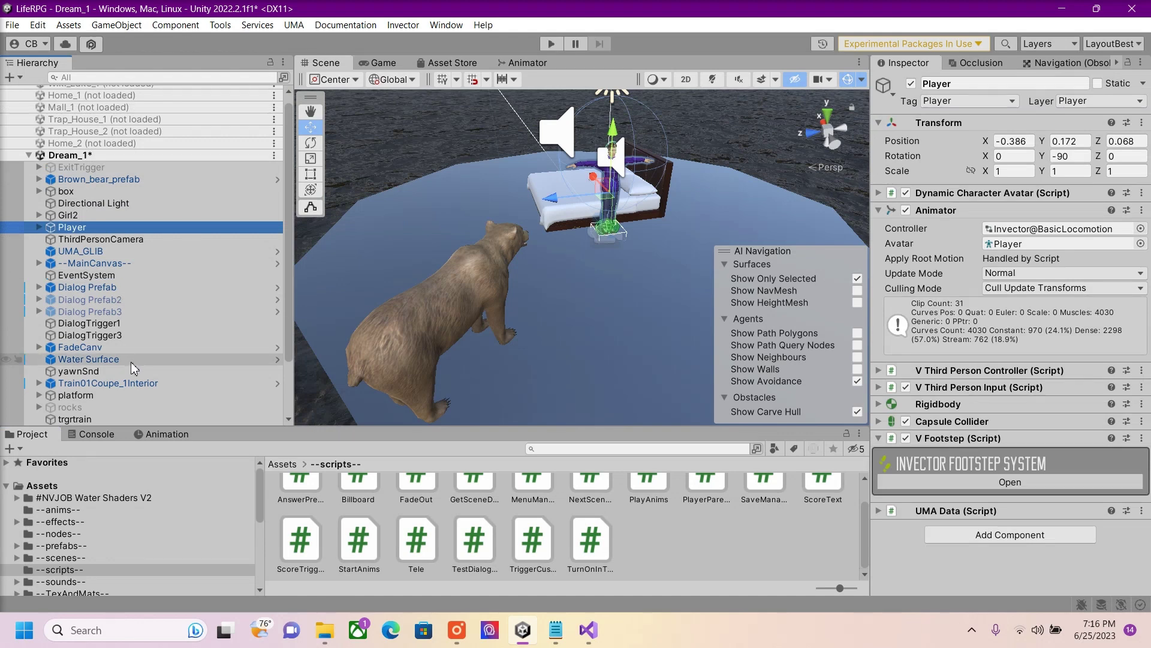
scroll(130, 362, down, 2)
click(396, 378)
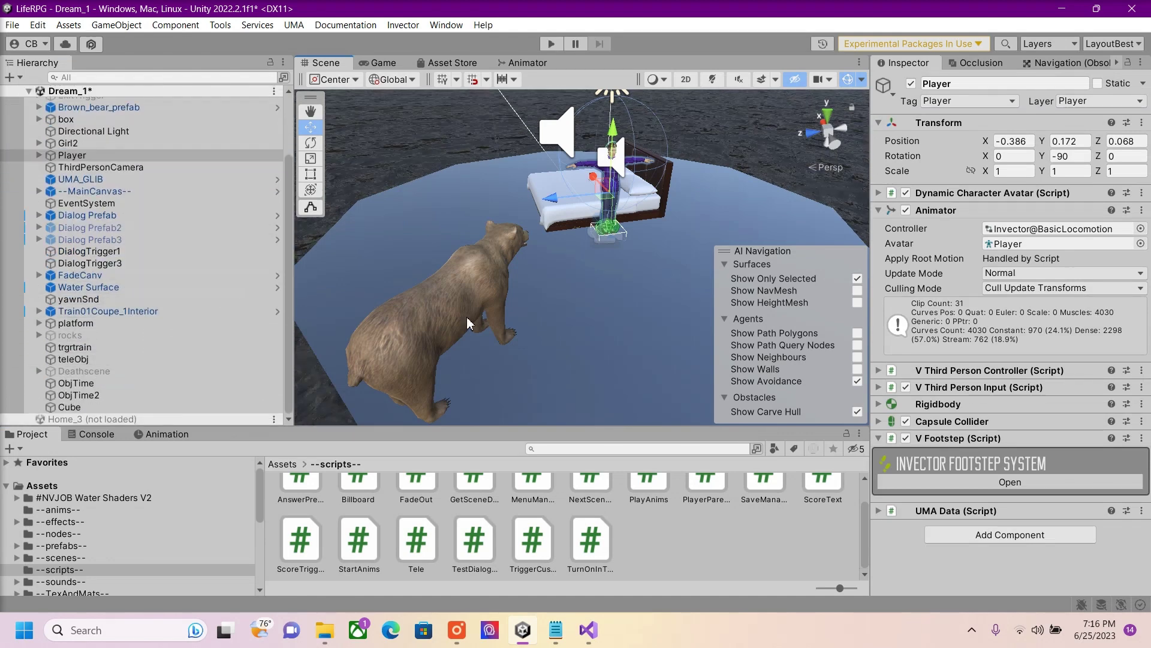